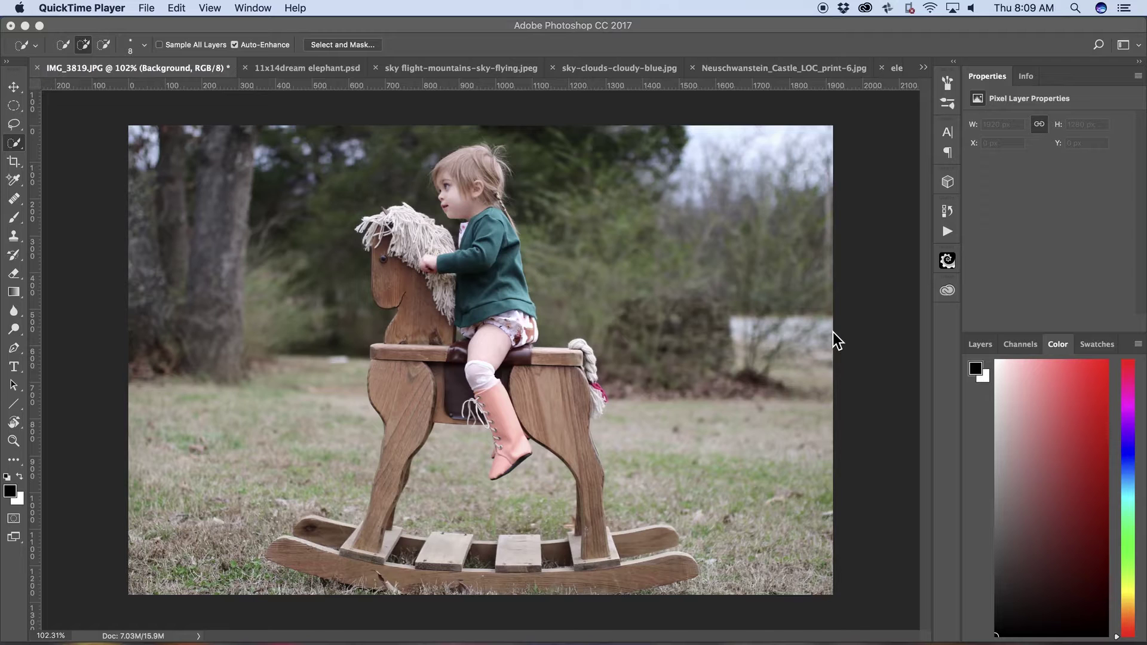
# Browse the open documents: elephant composite, cloud photos, castle, cut-out elephant, then the girl's rocking-horse photo
pyautogui.click(331, 68)
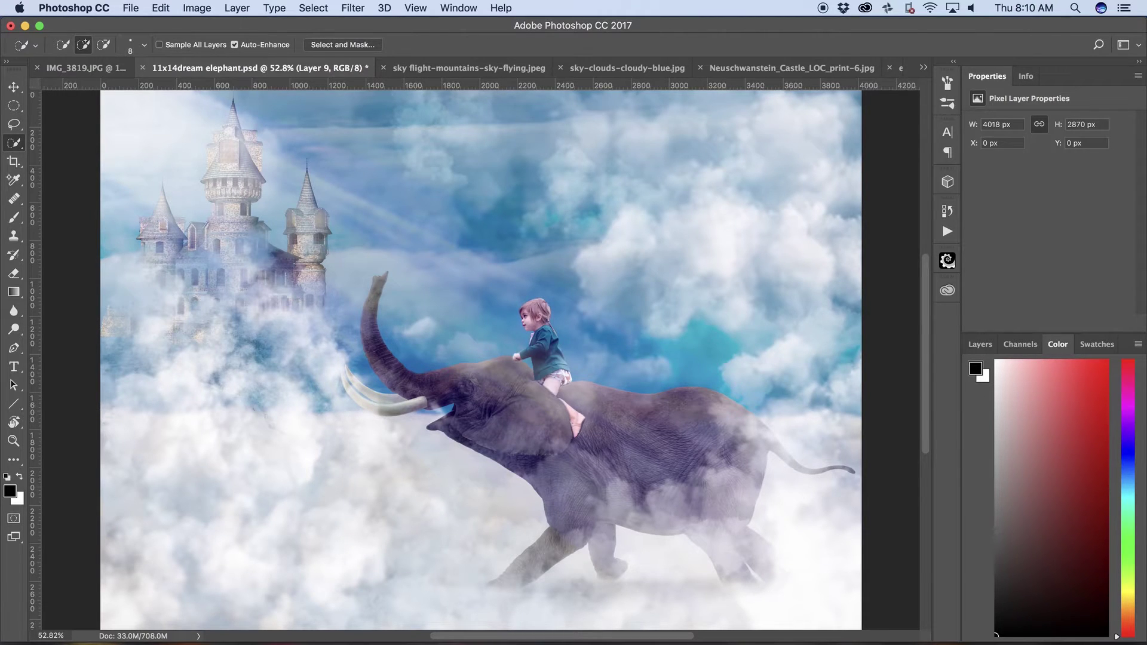
pyautogui.click(500, 66)
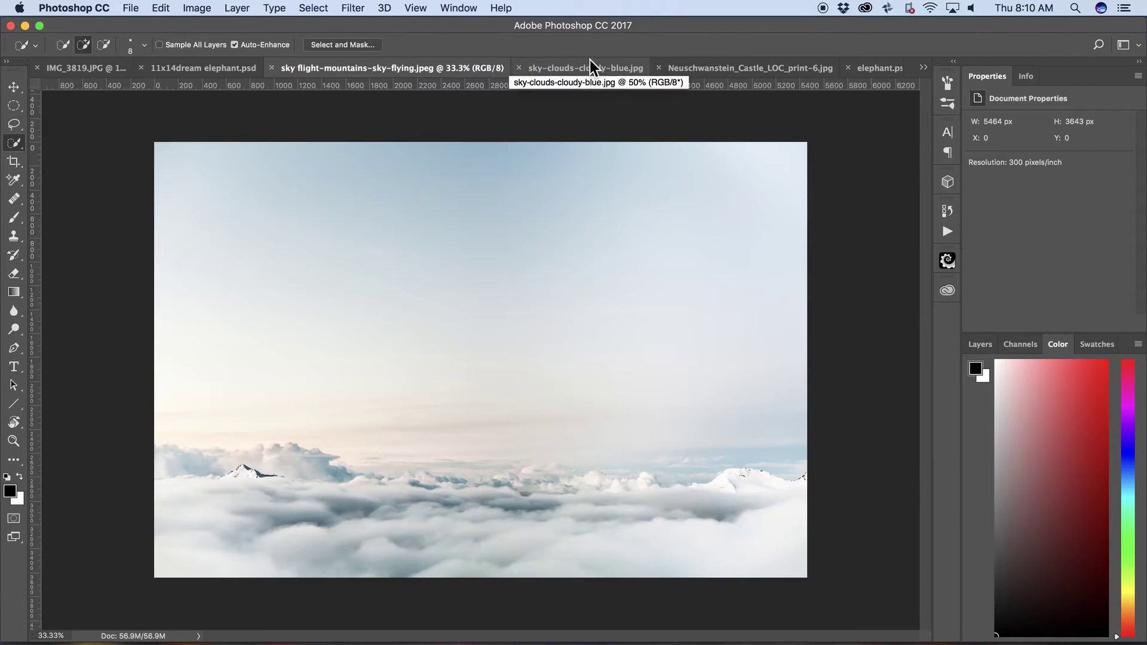
pyautogui.click(593, 66)
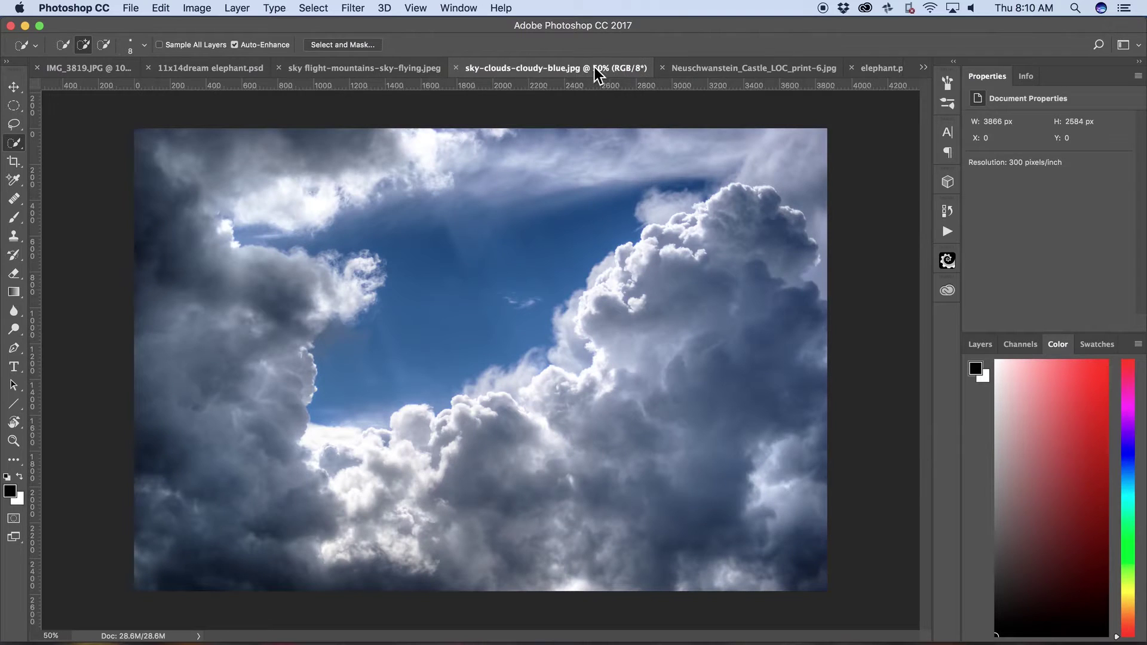
pyautogui.click(764, 69)
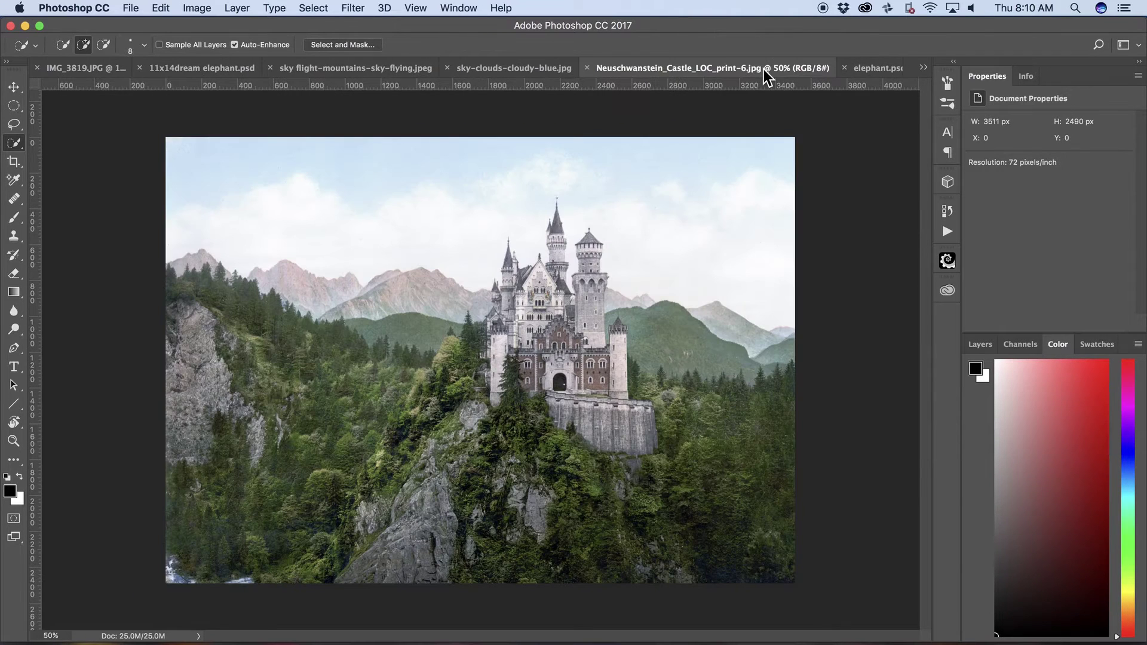
pyautogui.click(866, 68)
pyautogui.click(127, 68)
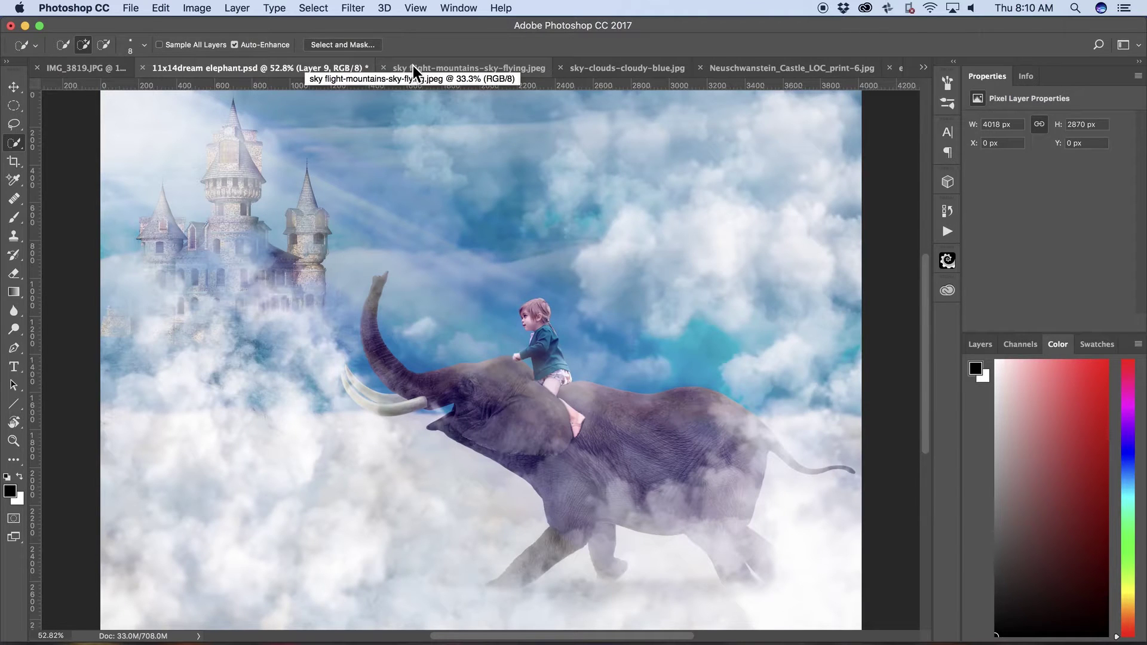
pyautogui.click(86, 67)
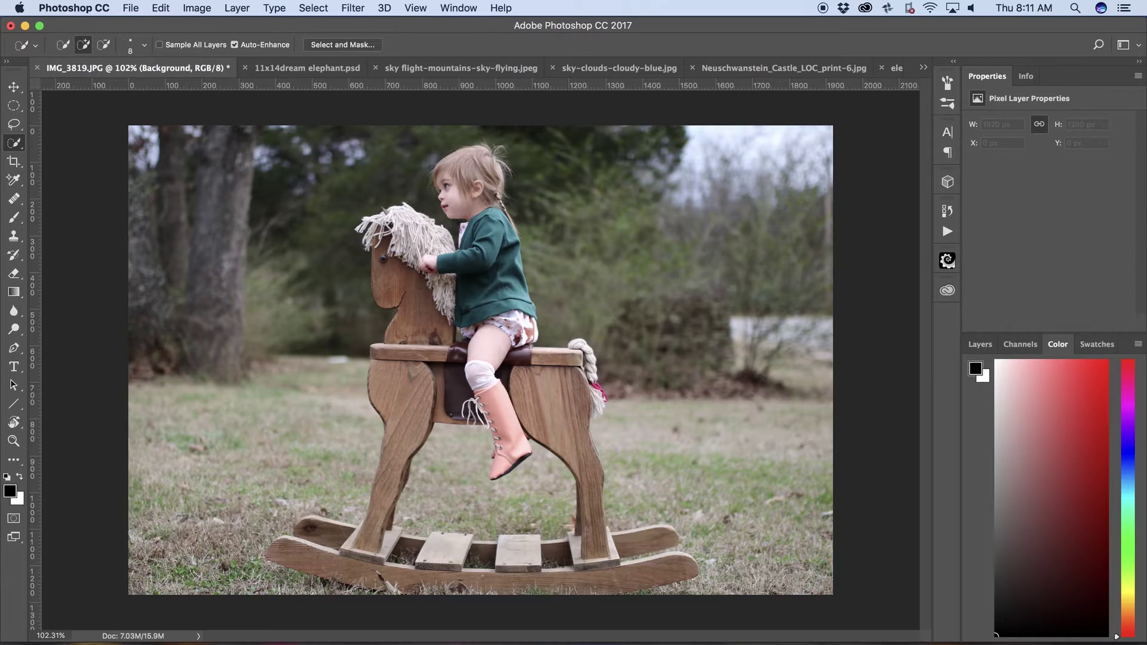
# Zoom into the girl's face, pan down to her legs and boot, fit on screen, then show Chrome's bear composite
pyautogui.press('z')
pyautogui.moveTo(526, 236)
pyautogui.mouseDown()
pyautogui.moveTo(573, 233)
pyautogui.moveTo(510, 237)
pyautogui.moveTo(453, 206)
pyautogui.moveTo(527, 294)
pyautogui.moveTo(520, 272)
pyautogui.mouseUp()
pyautogui.moveTo(526, 341); pyautogui.dragTo(511, 289)
pyautogui.moveTo(553, 453)
pyautogui.mouseDown()
pyautogui.moveTo(542, 275)
pyautogui.moveTo(523, 248)
pyautogui.mouseUp()
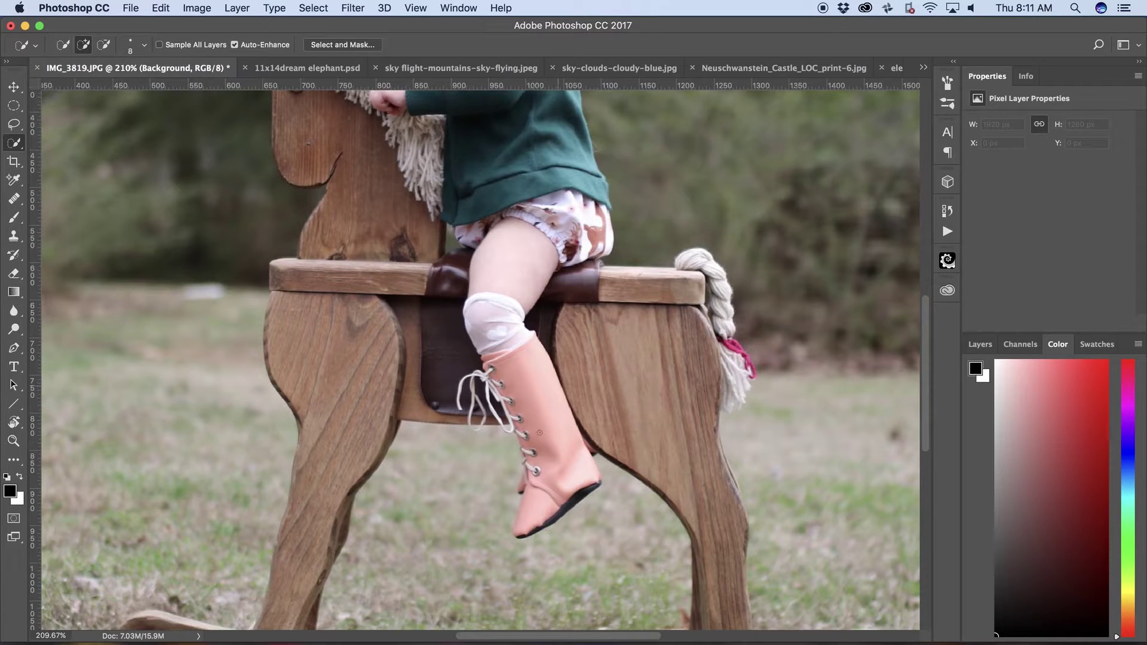
pyautogui.press('super+0')
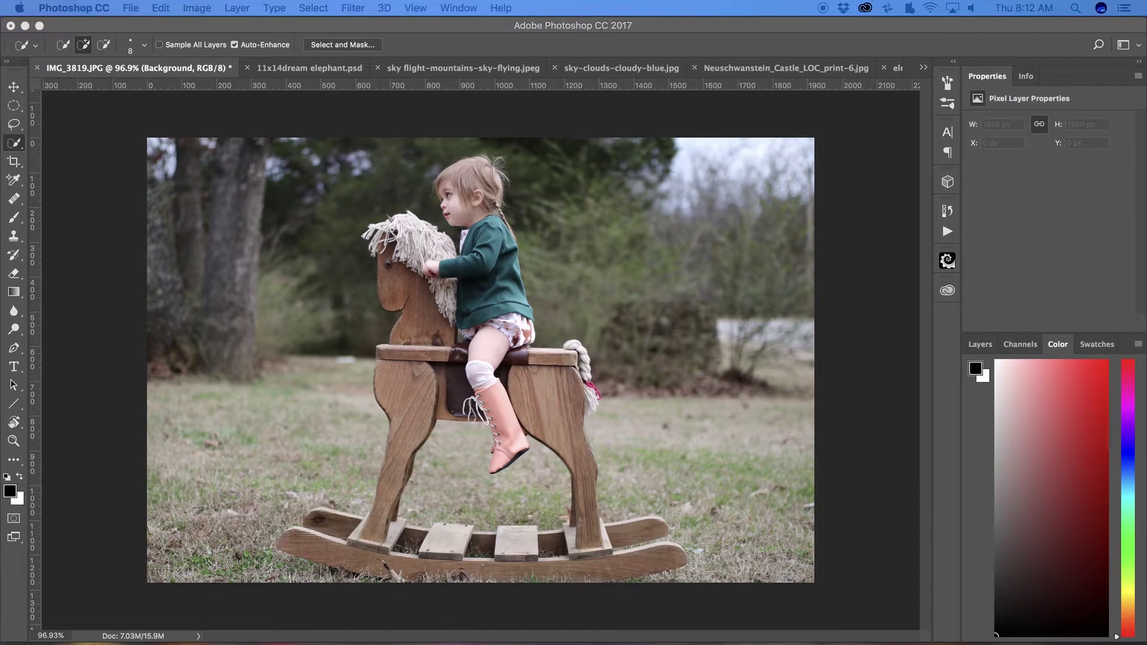
pyautogui.press('super+Tab')
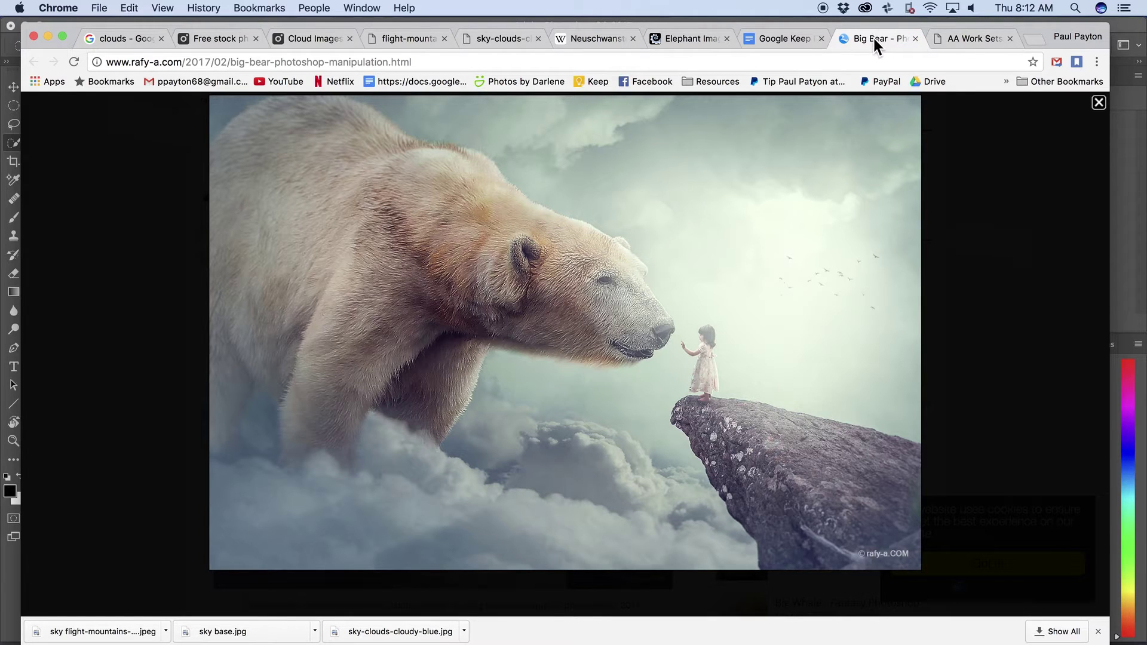
# Show the AA Work Sets00001.jpg example of a girl on a tricycle below a hilltop castle
pyautogui.click(964, 38)
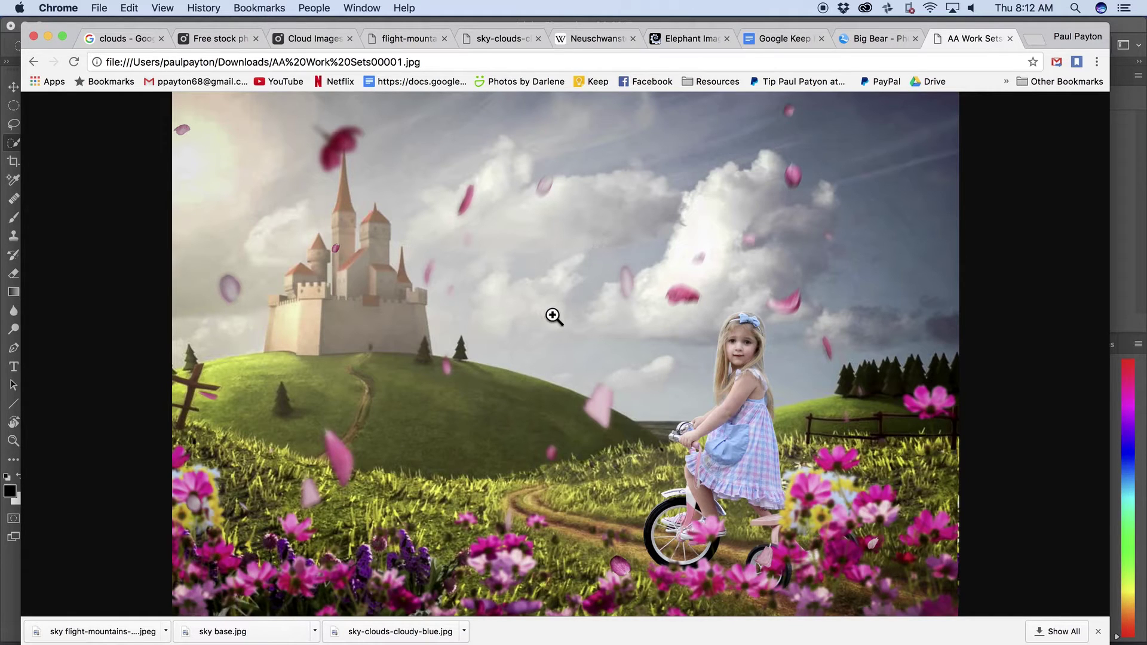
# Switch back to the Big Bear tab, then hide Chrome to reveal the girl's rocking-horse photo
pyautogui.click(874, 40)
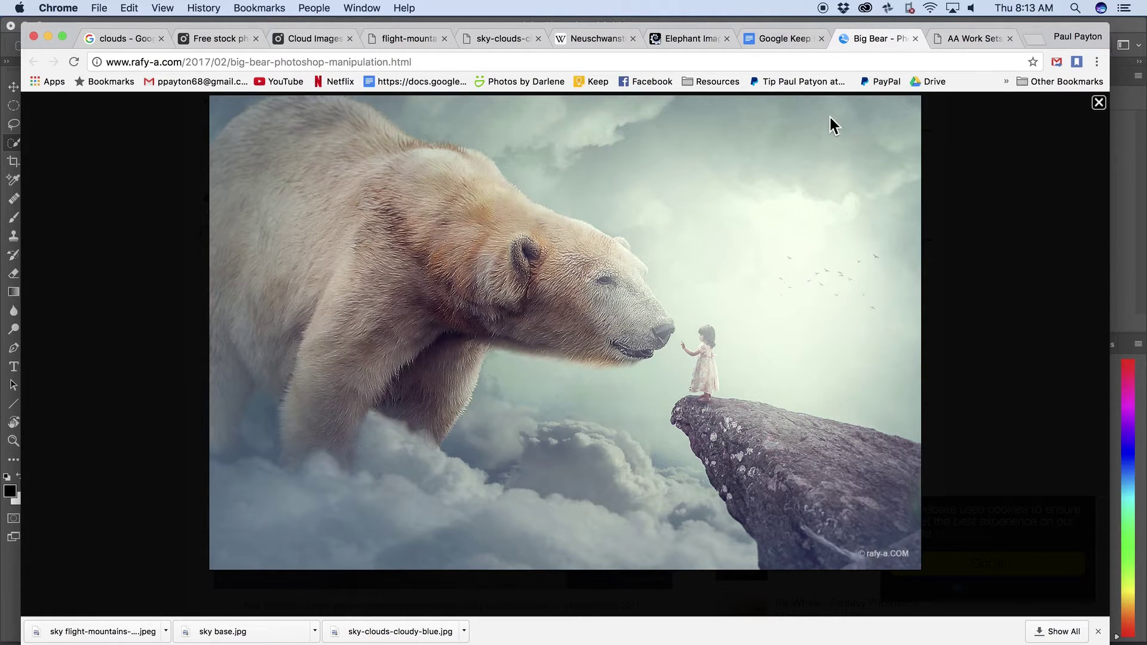
pyautogui.press('super+m')
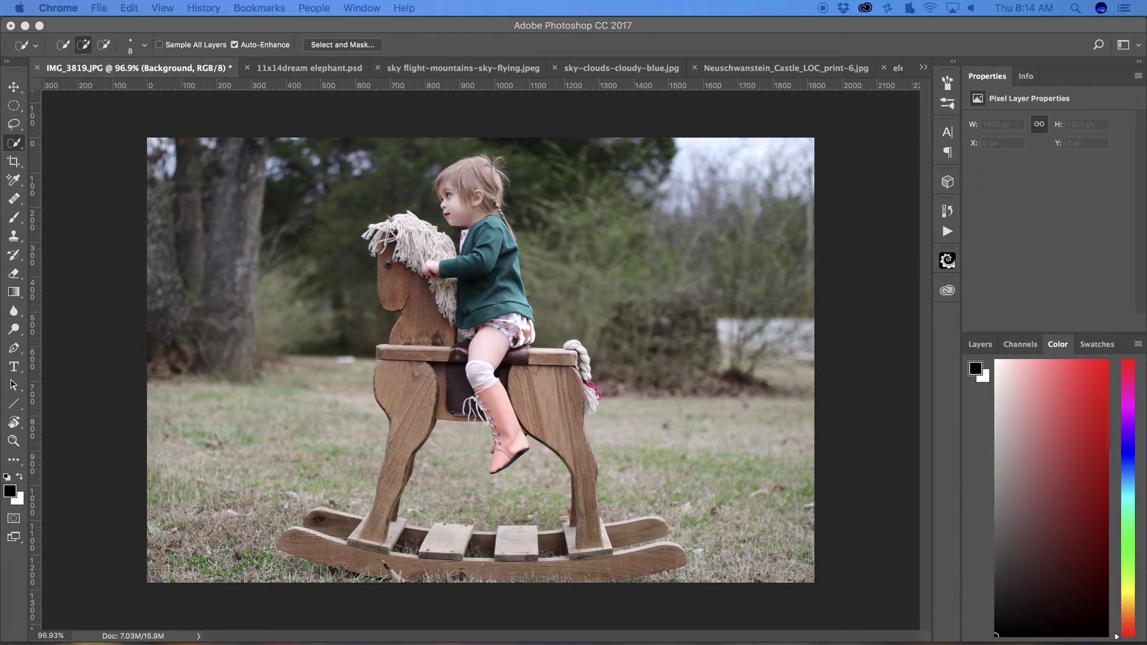
# Bring Photoshop forward and show the 11x14dream elephant.psd document
pyautogui.click(338, 74)
pyautogui.click(335, 70)
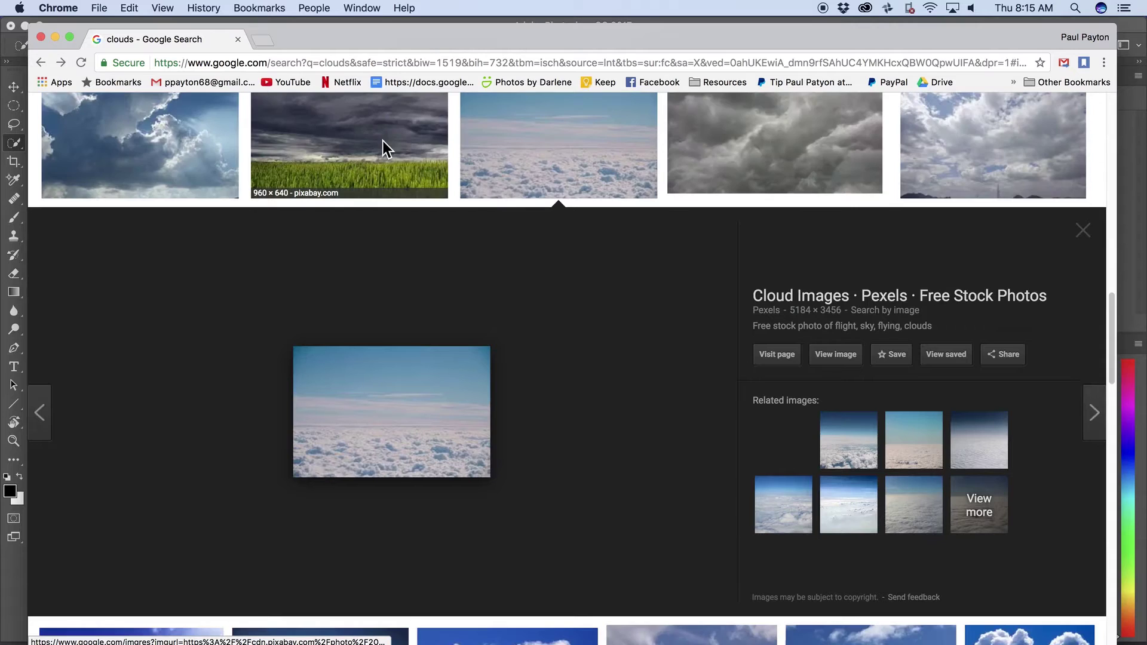
# Close the sea-of-clouds preview and scroll down through the clouds results and back to the top
pyautogui.press('Escape')
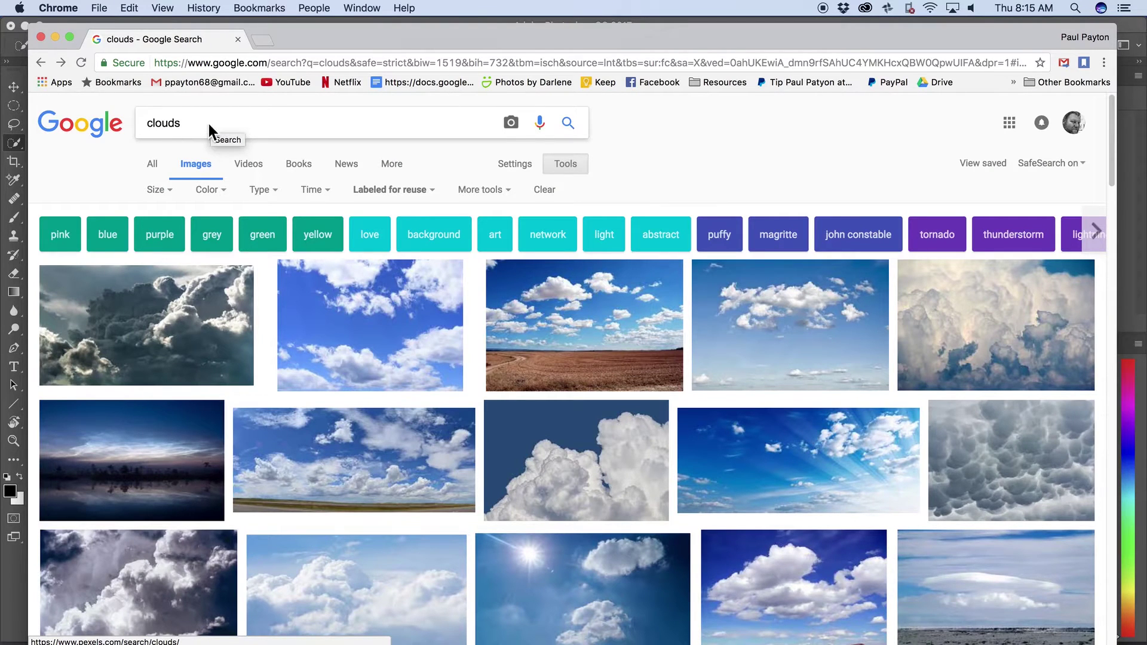
pyautogui.scroll(-5, 517, 332)
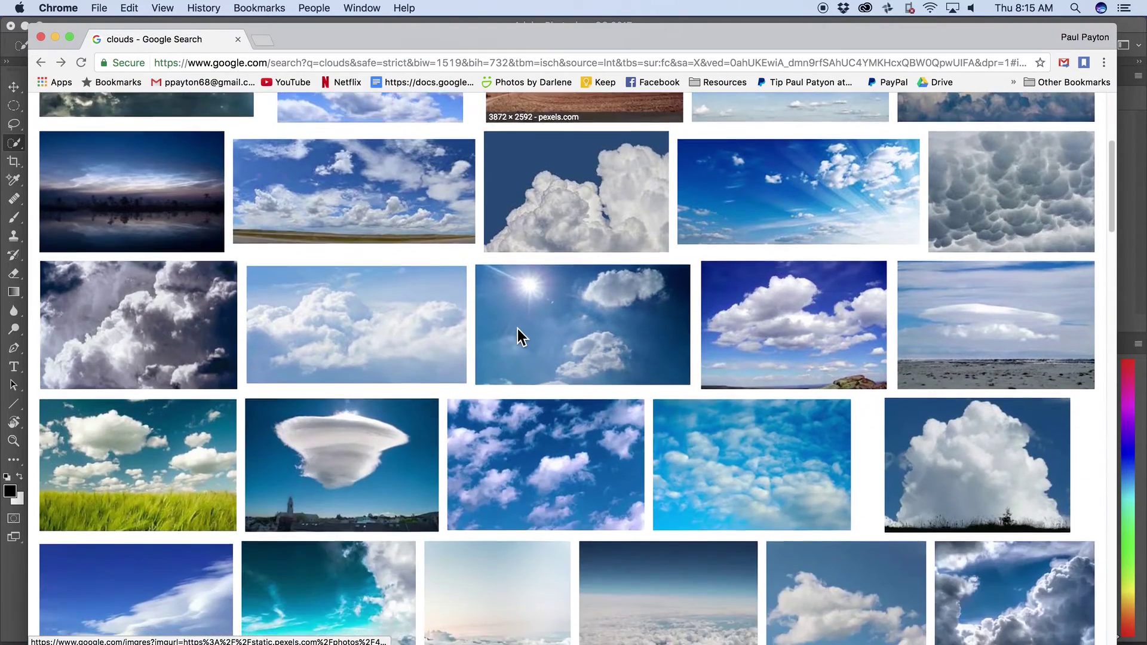
pyautogui.scroll(-8, 517, 328)
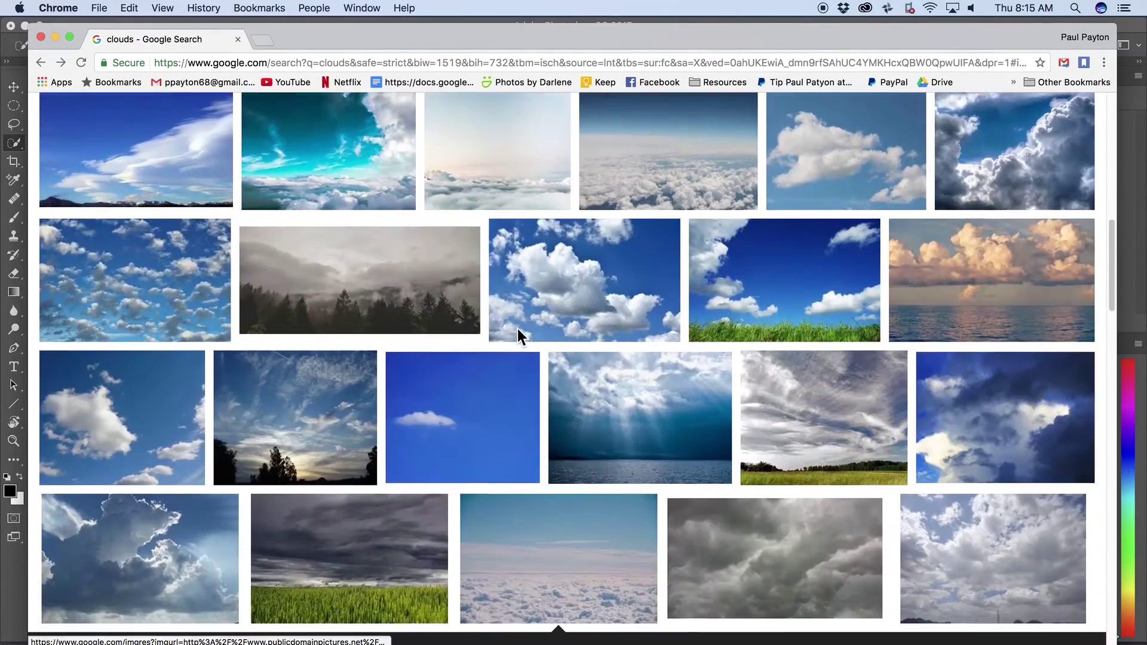
pyautogui.scroll(-5, 518, 329)
pyautogui.scroll(8, 517, 330)
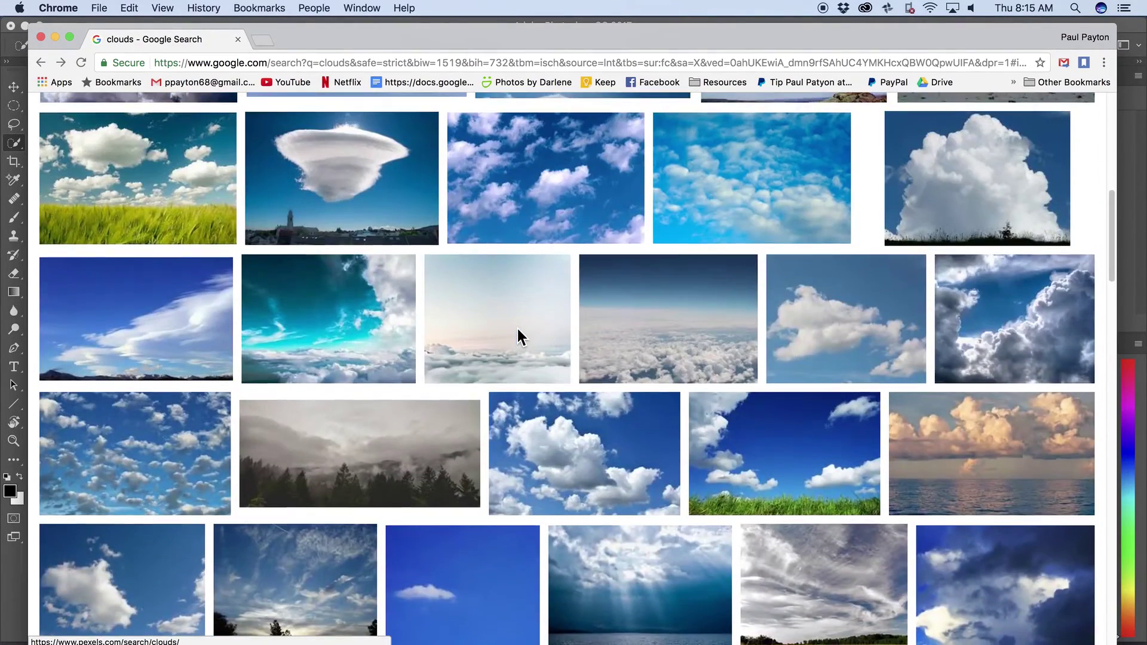
pyautogui.scroll(6, 517, 328)
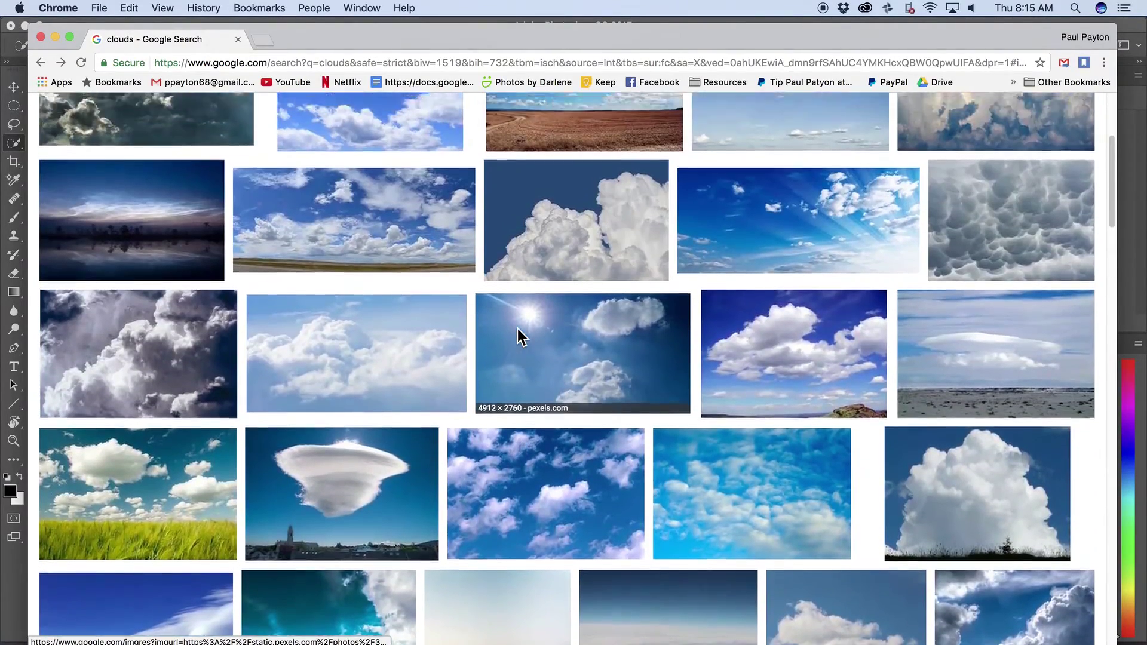
pyautogui.scroll(4, 517, 329)
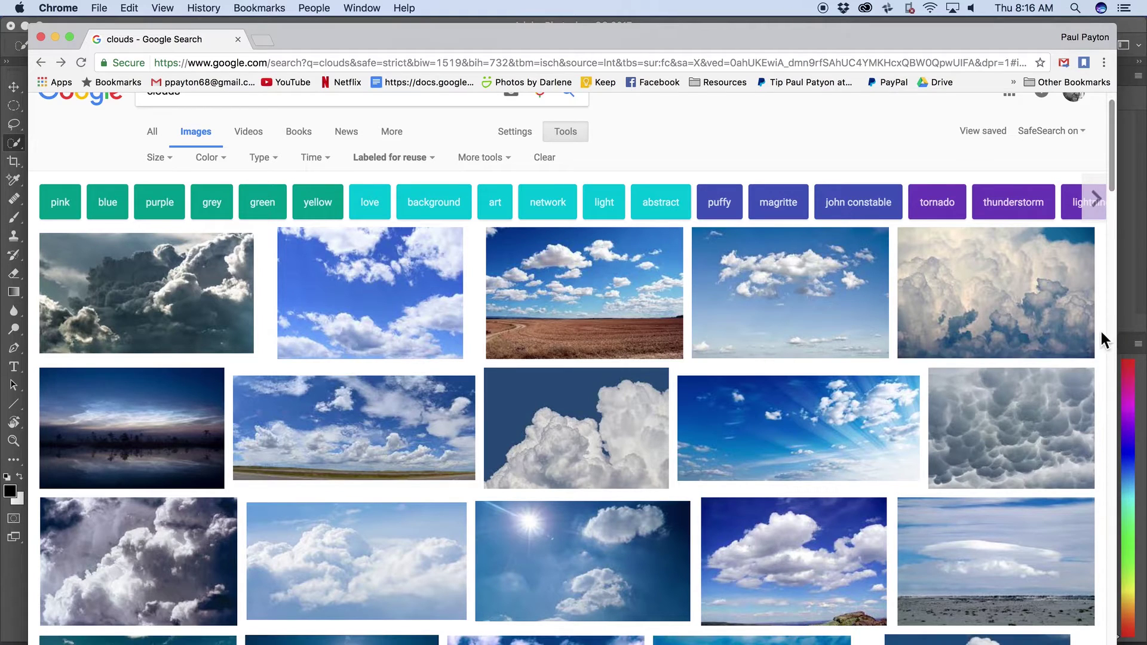
pyautogui.scroll(1, 411, 142)
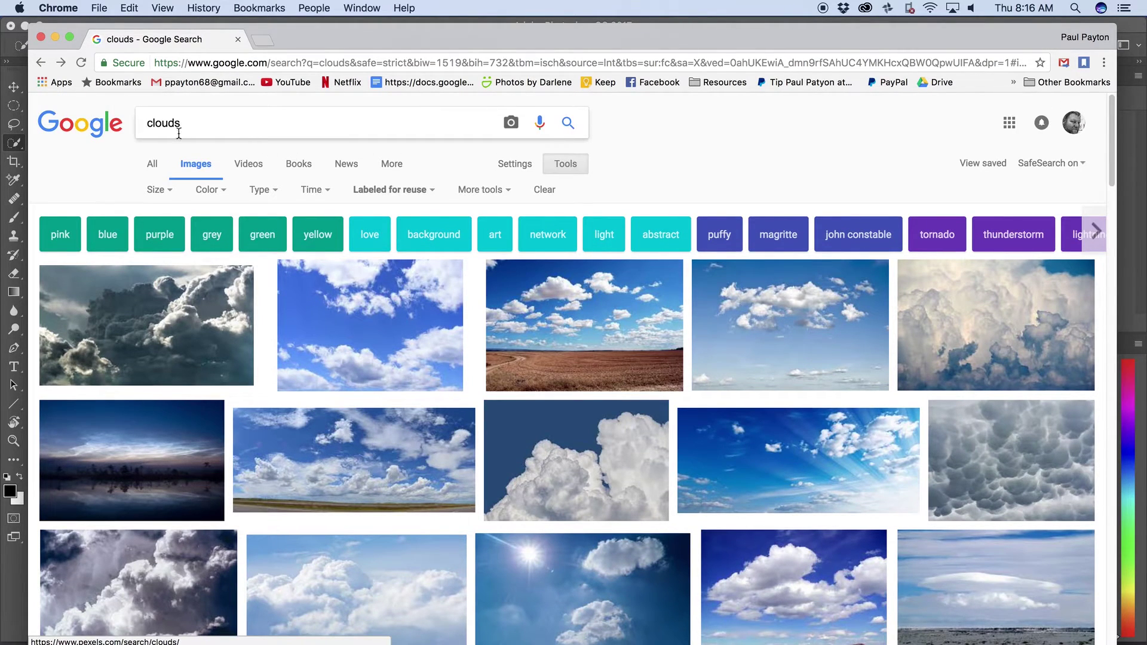
# Set the Usage rights filter on the clouds results to 'Labeled for reuse with modification'
pyautogui.click(638, 409)
pyautogui.click(639, 405)
pyautogui.click(562, 170)
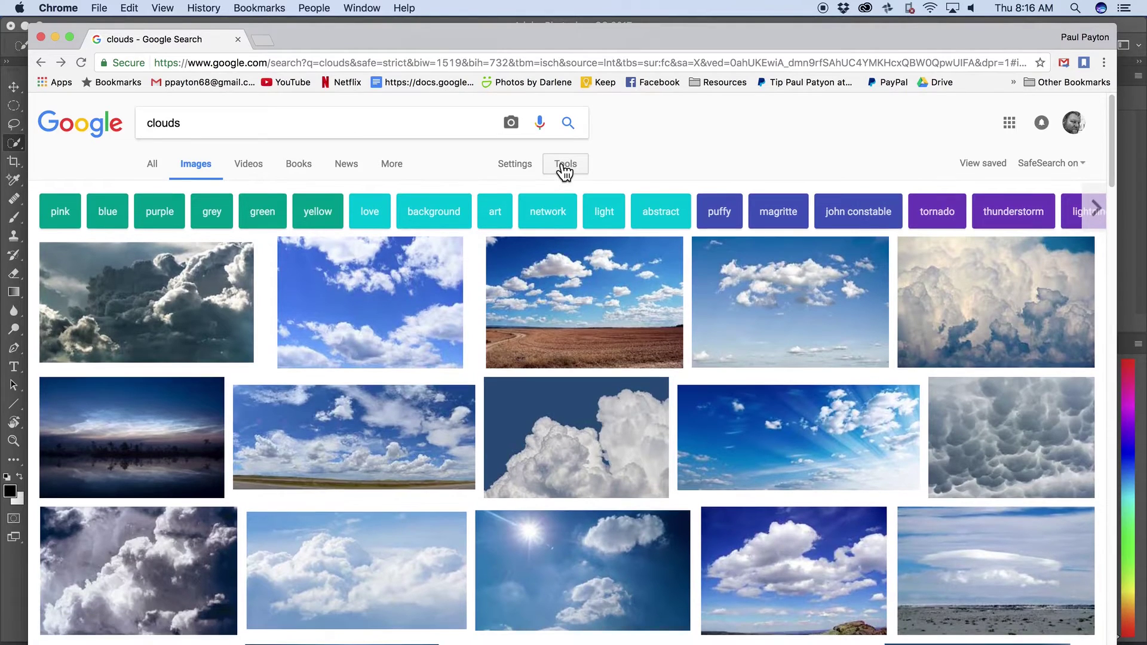
pyautogui.click(561, 170)
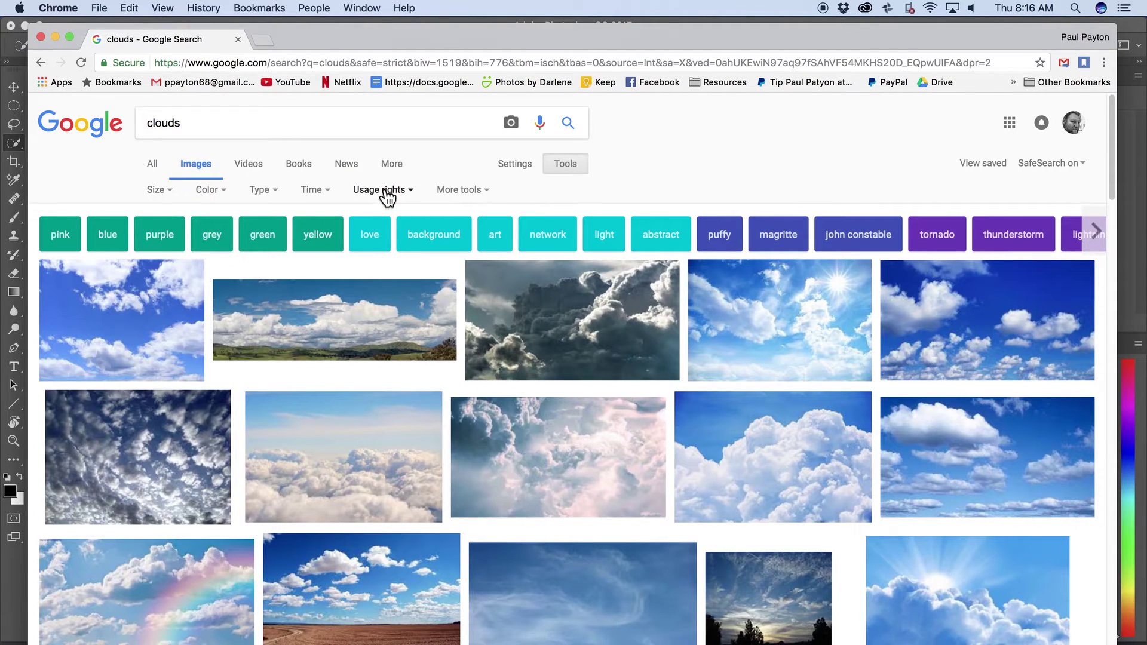
pyautogui.click(387, 191)
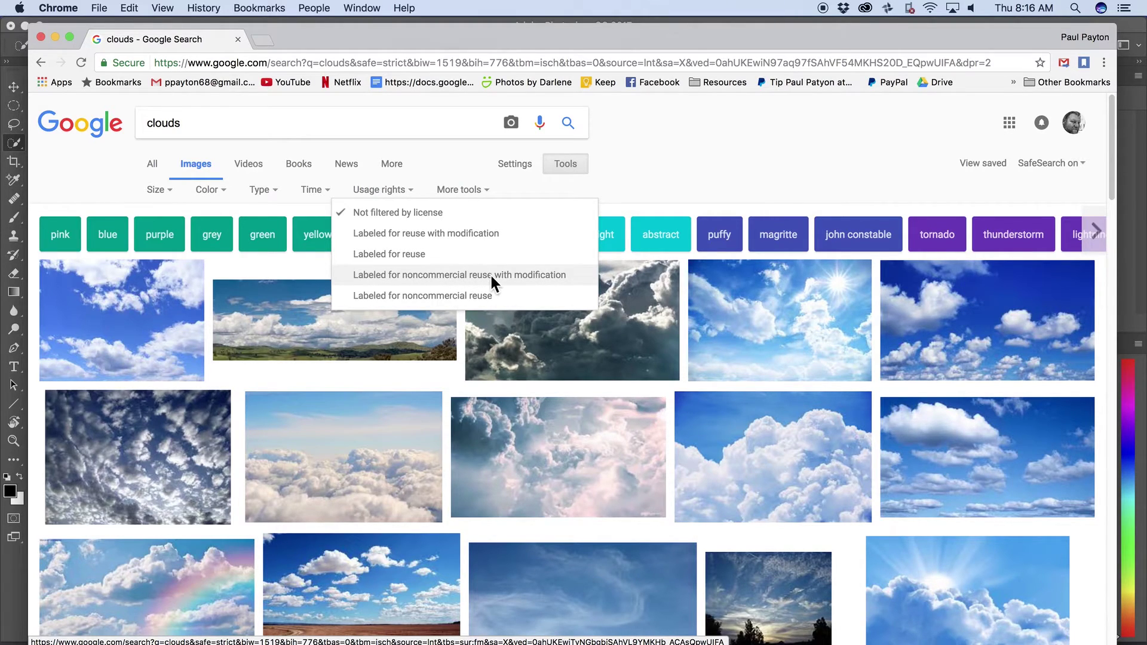
pyautogui.click(461, 233)
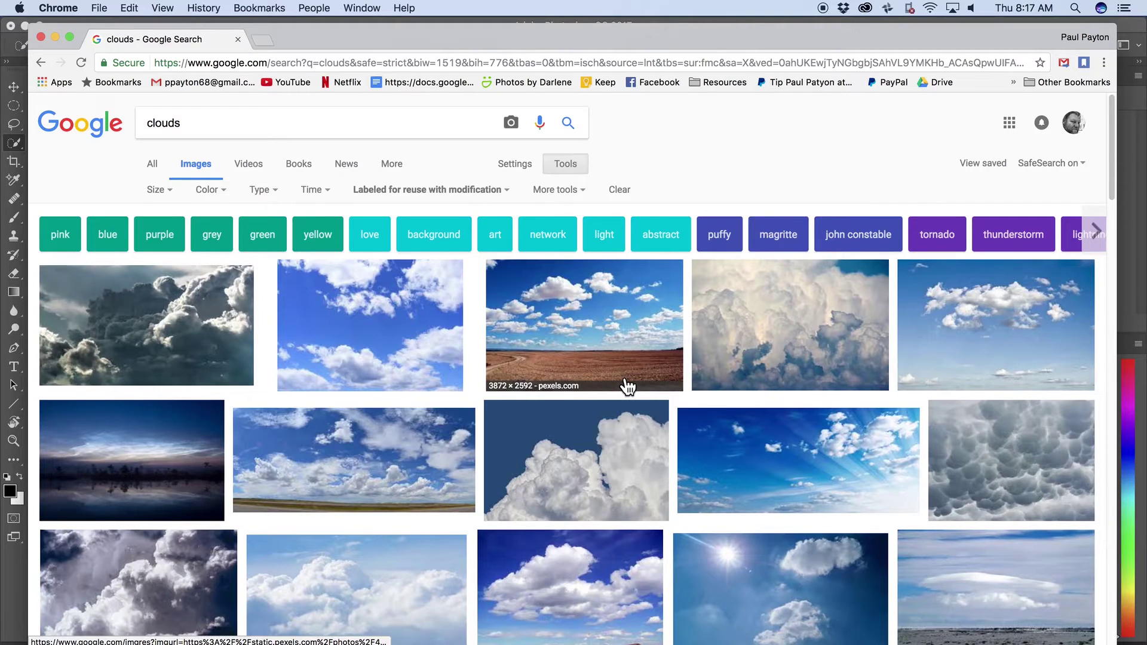
# Scroll the reusable cloud results and preview the 5184 × 3456 Pexels sea-of-clouds photo
pyautogui.scroll(-3, 627, 387)
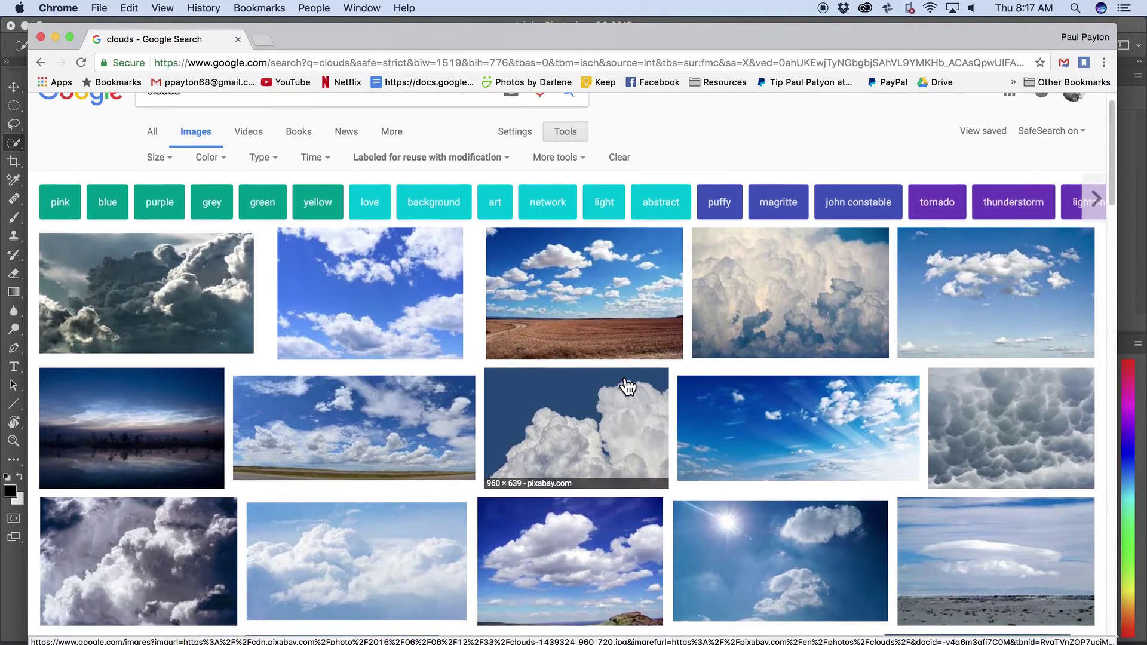
pyautogui.scroll(-15, 628, 387)
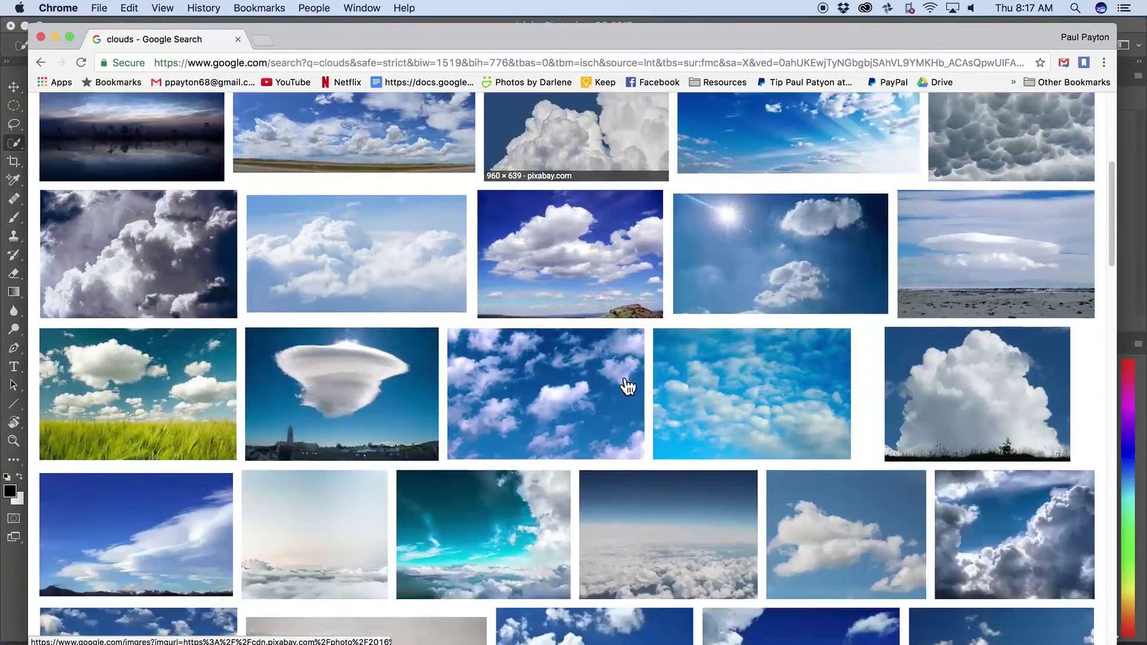
pyautogui.scroll(-10, 627, 387)
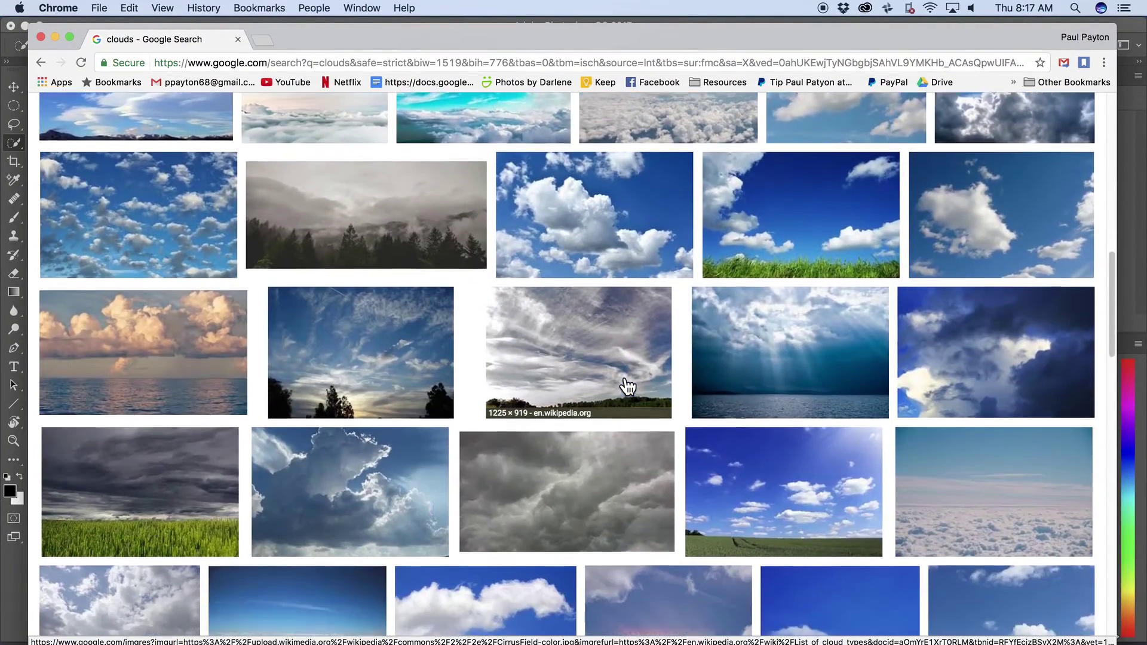
pyautogui.scroll(-6, 627, 387)
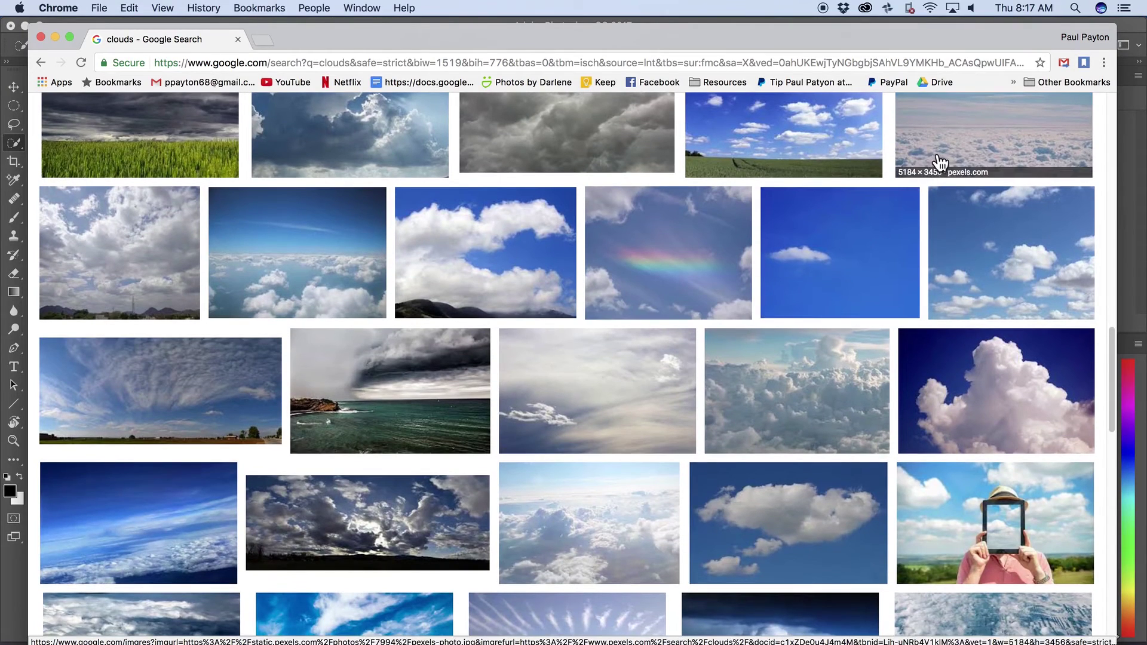
pyautogui.scroll(7, 557, 358)
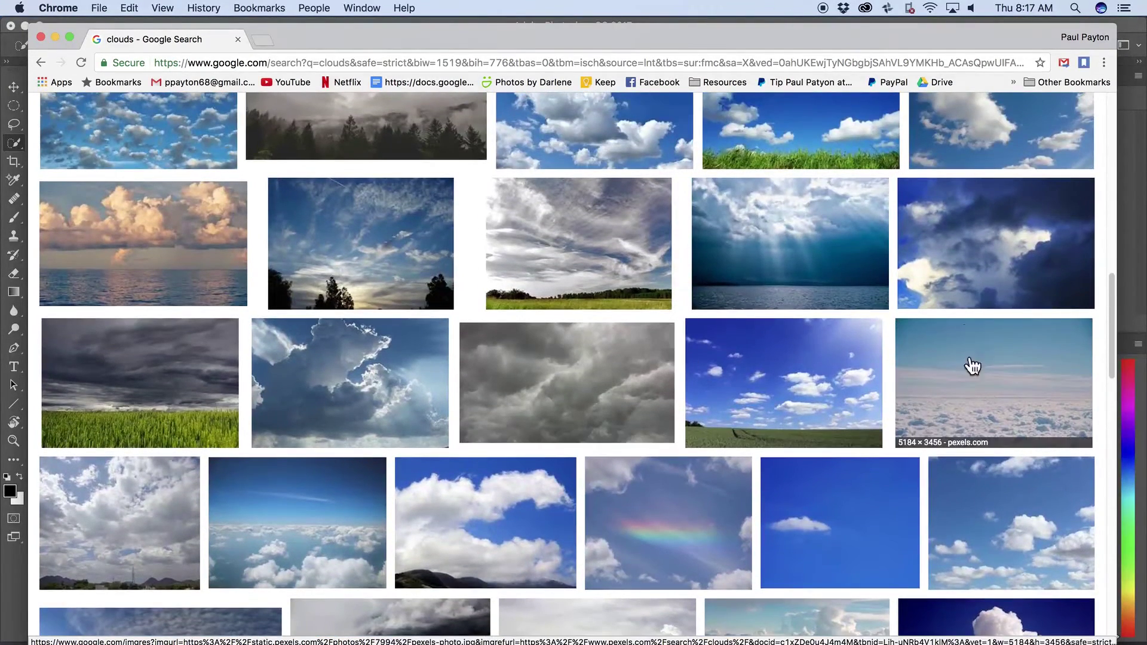
pyautogui.click(1007, 410)
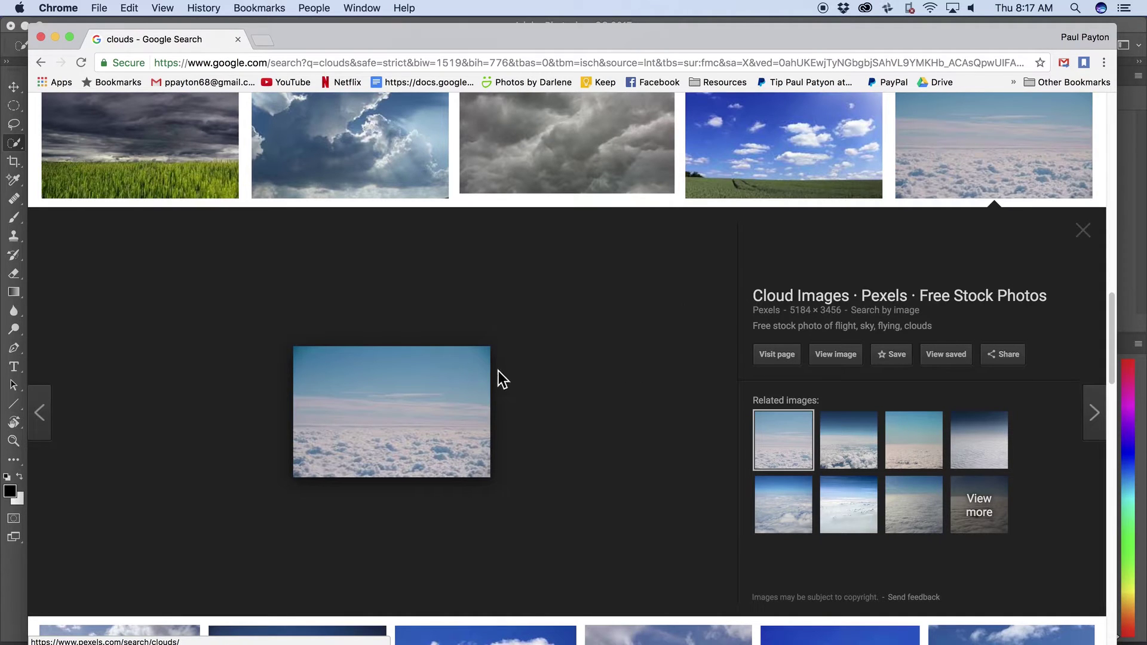
# Visit the photo's Pexels page, scroll the cloud grid, and open the snowy-peaks photo's CC0 detail page
pyautogui.click(771, 355)
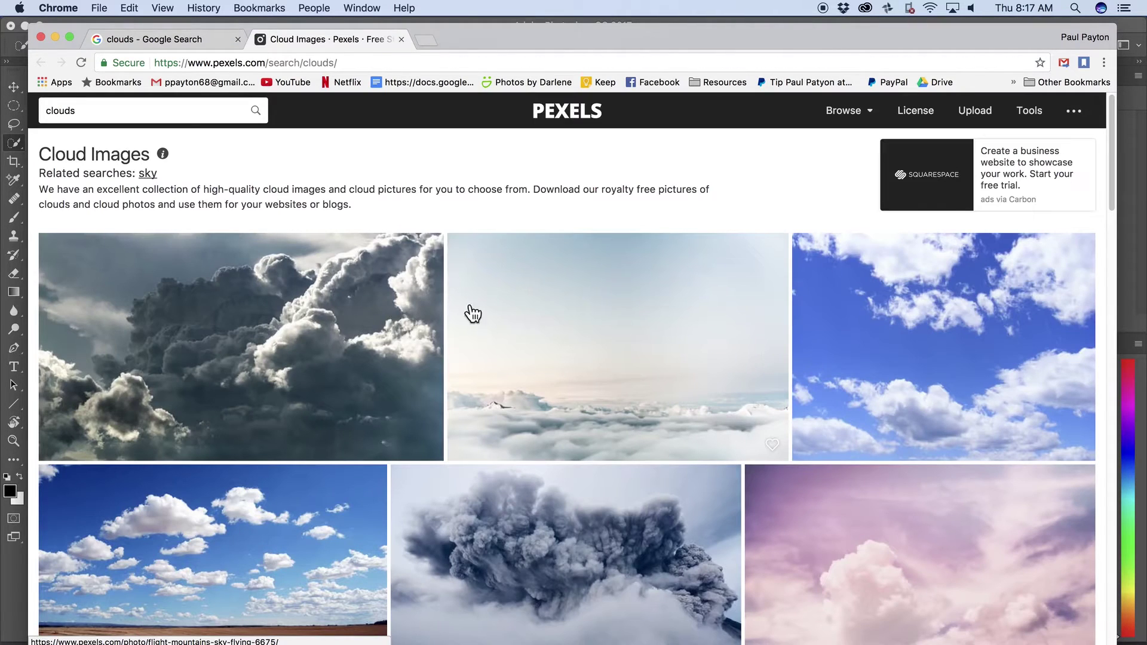
pyautogui.scroll(-15, 481, 392)
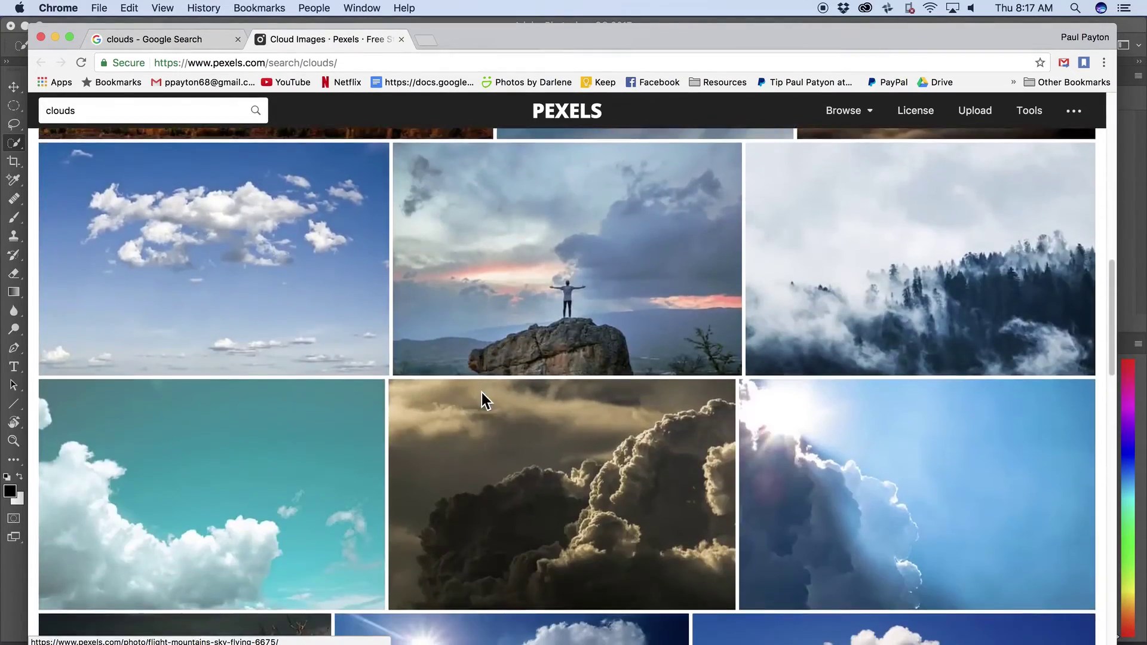
pyautogui.scroll(-15, 481, 393)
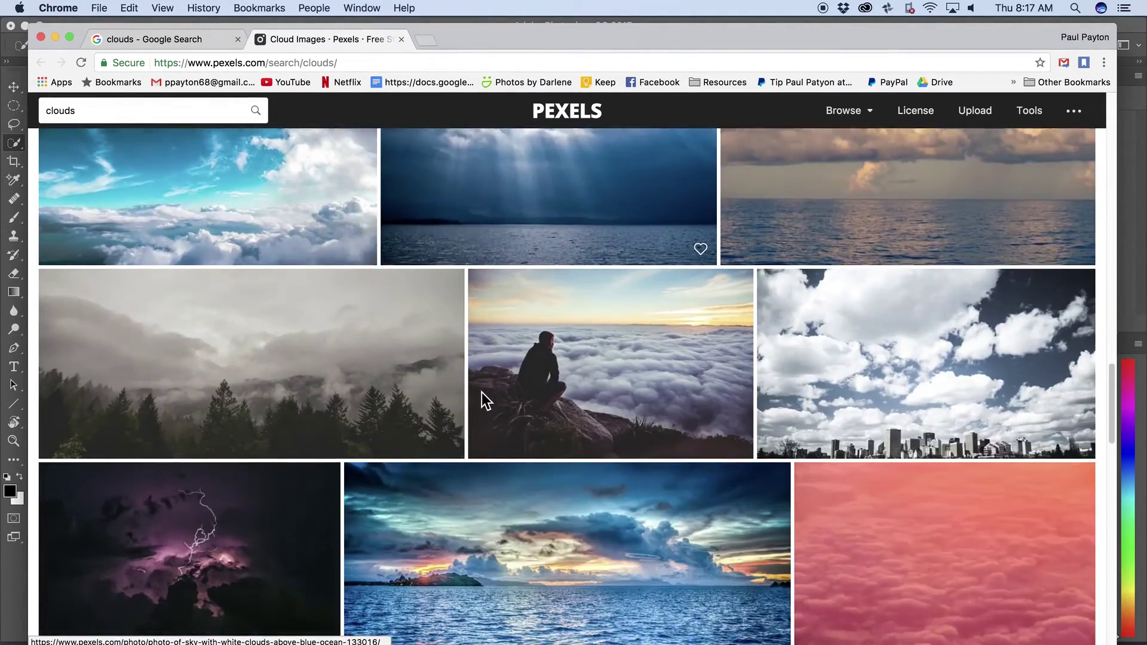
pyautogui.scroll(-15, 482, 392)
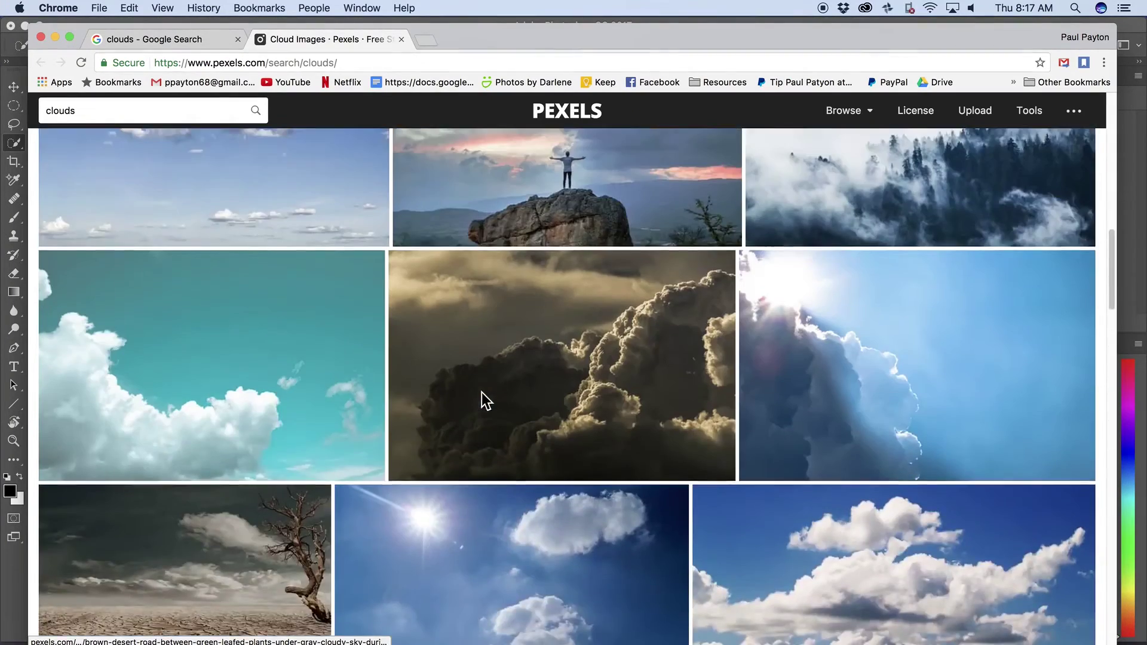
pyautogui.scroll(20, 481, 393)
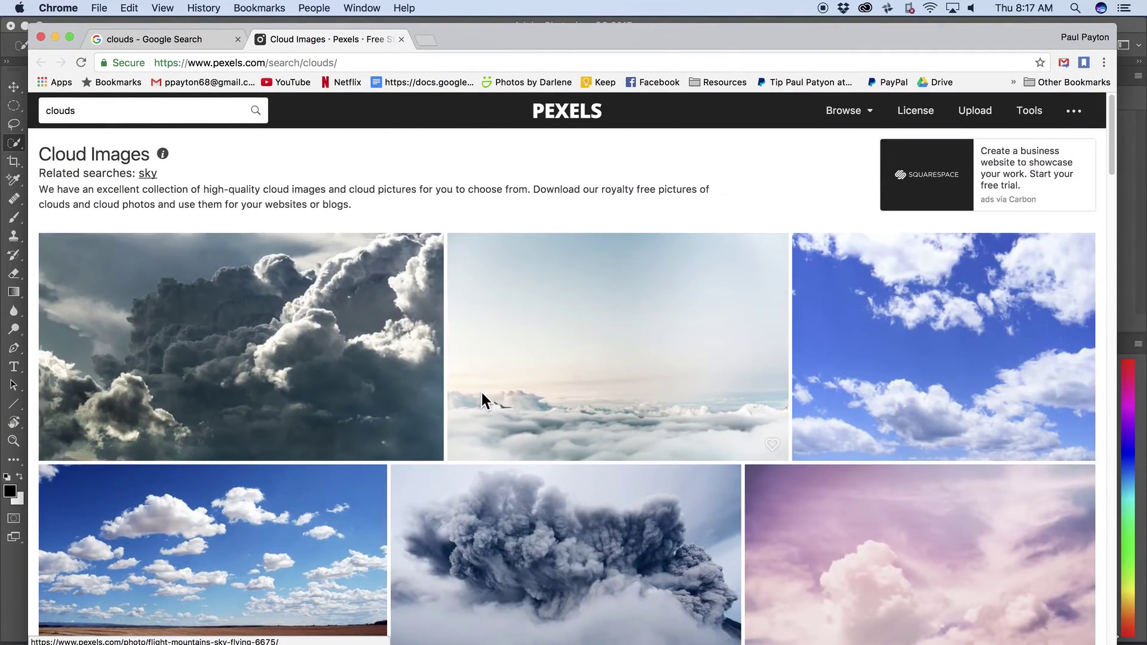
pyautogui.click(621, 387)
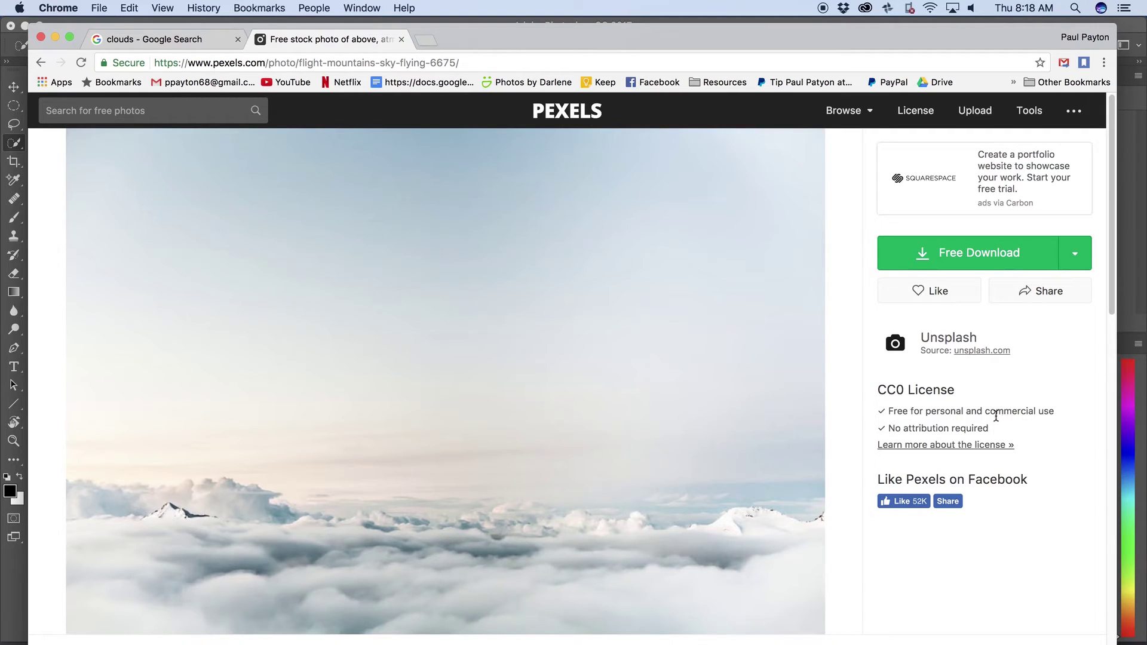
pyautogui.scroll(-5, 996, 416)
# Save the full-size flight-mountains-sky-flying.jpeg to Downloads
pyautogui.scroll(5, 996, 417)
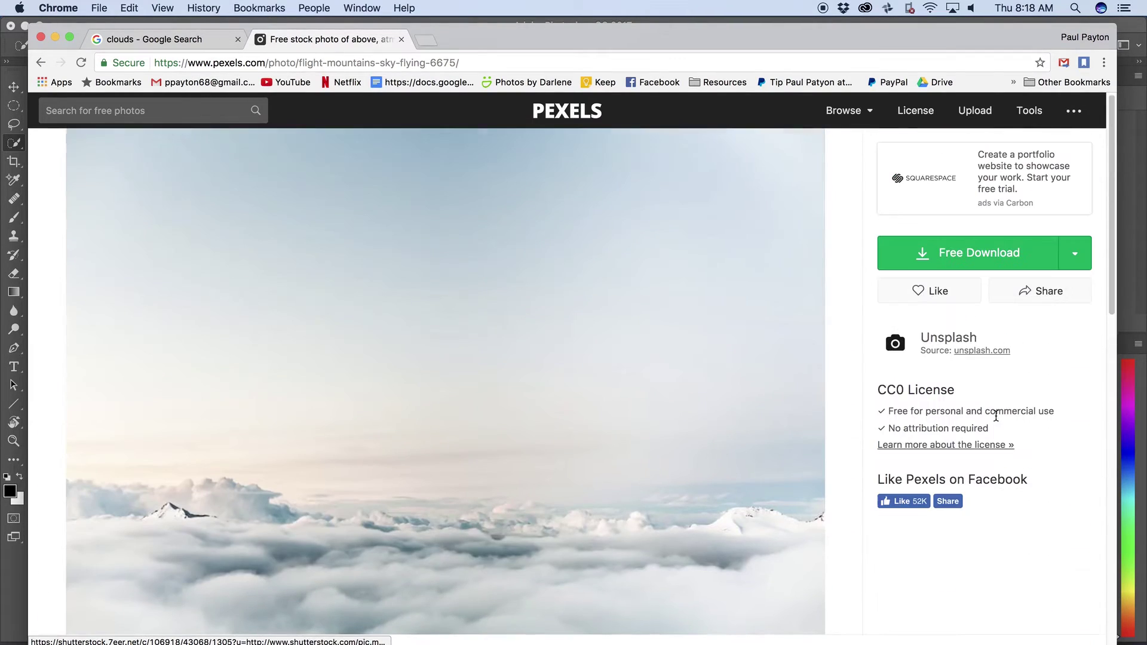
pyautogui.click(995, 256)
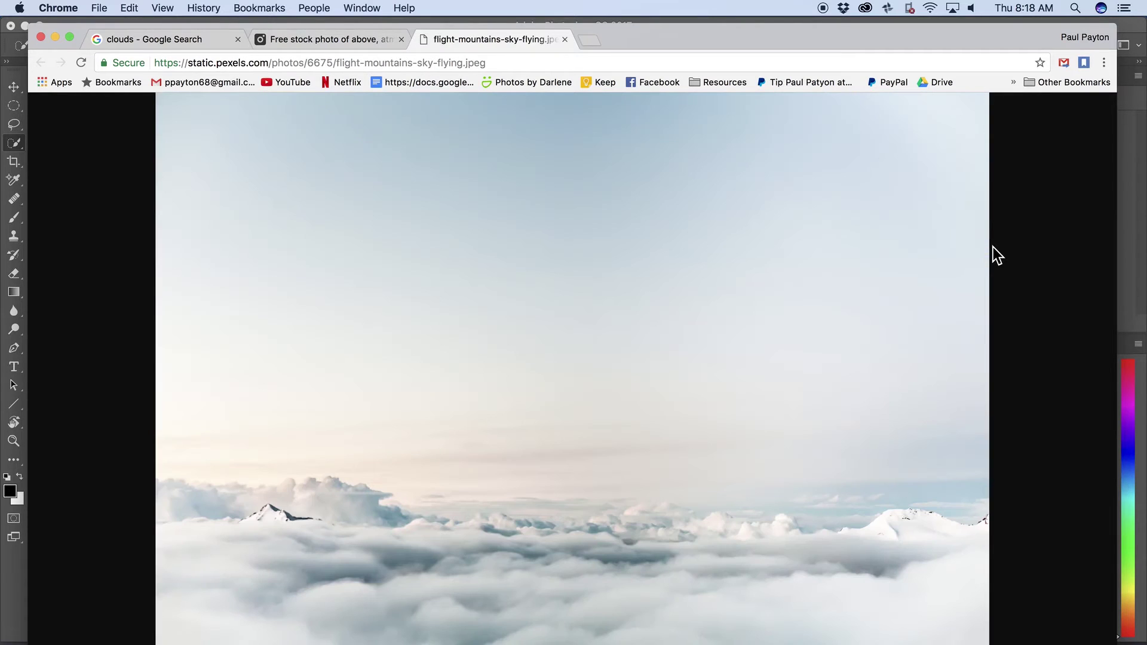
pyautogui.rightClick(848, 313)
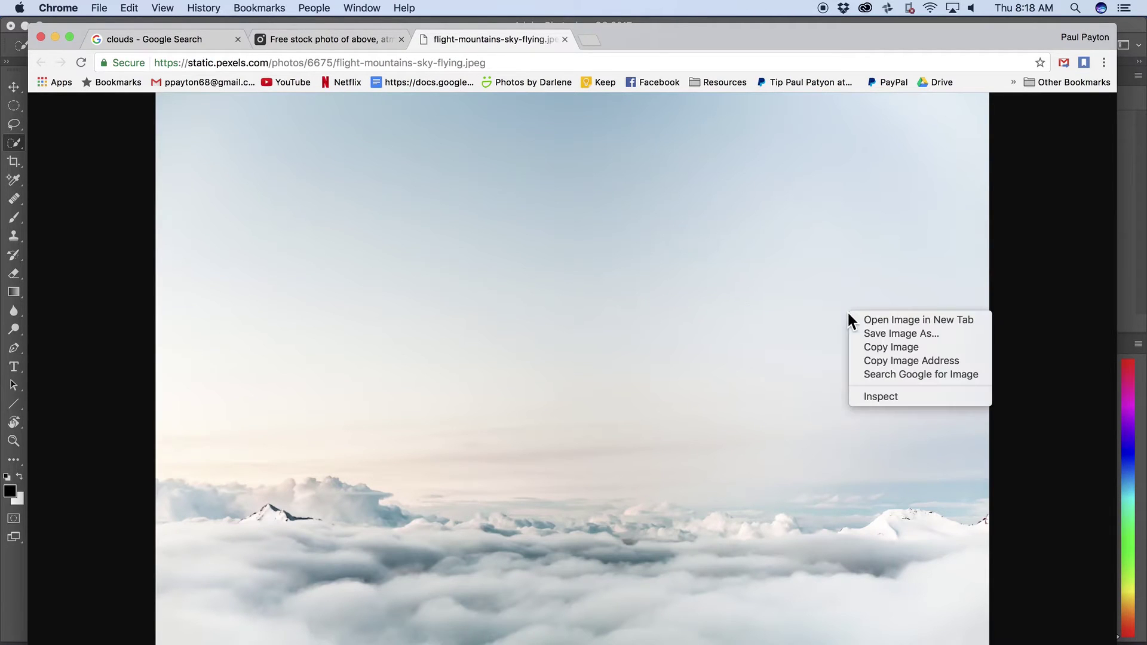
pyautogui.click(916, 335)
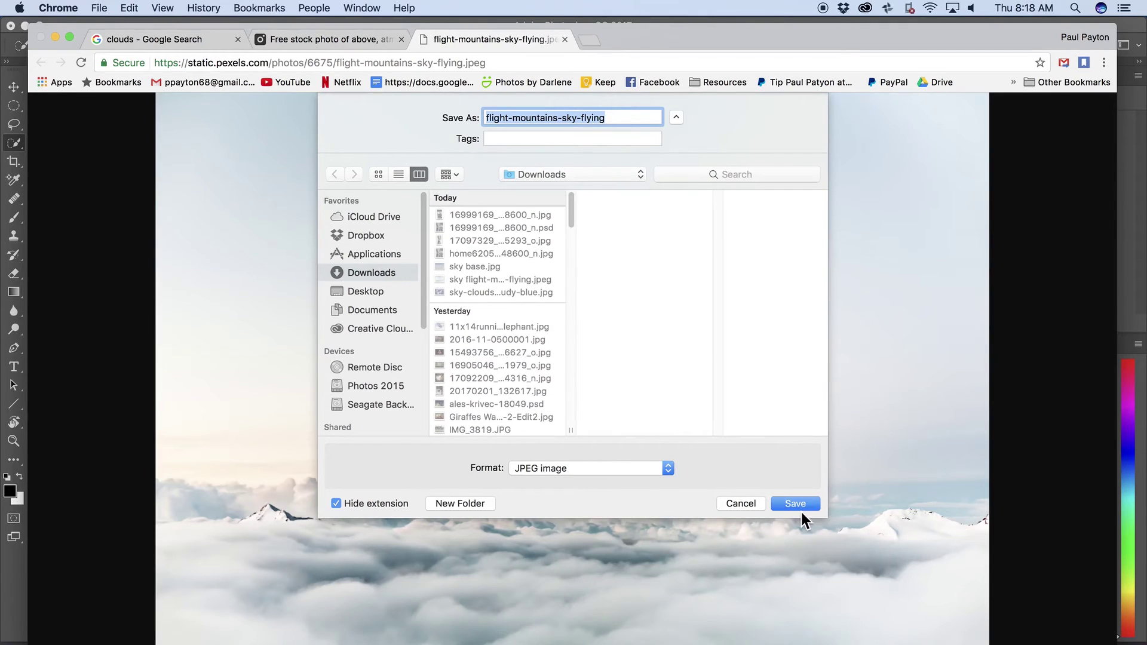
pyautogui.click(799, 506)
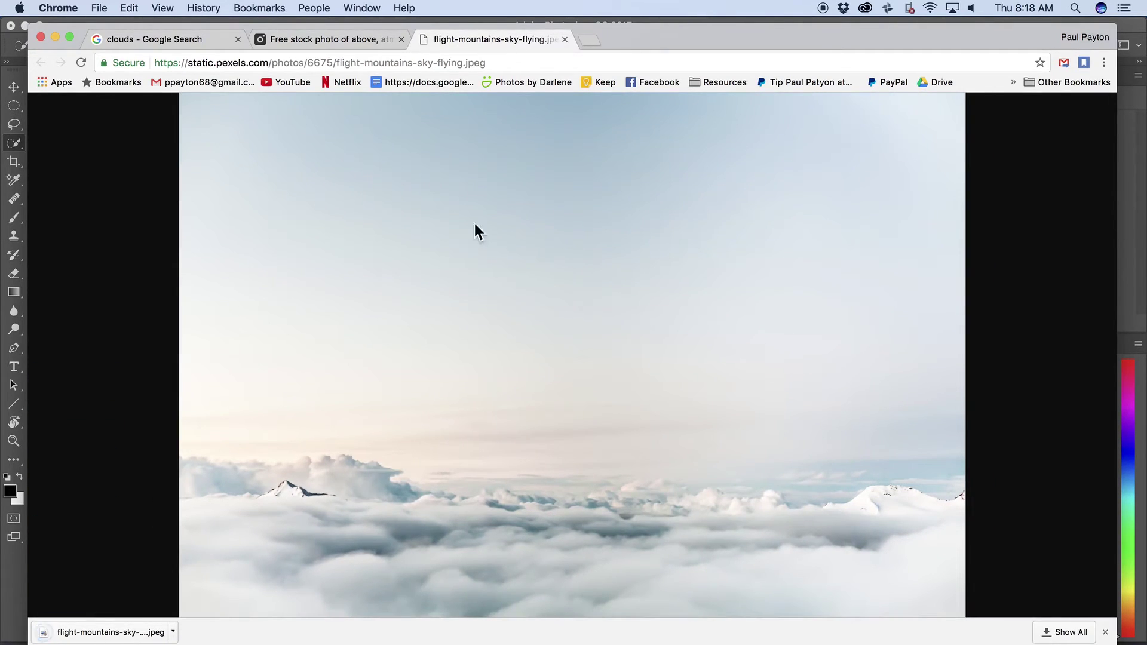
# Close the full-size image tab, dismiss the ad, and go back to the Pexels clouds results
pyautogui.click(437, 150)
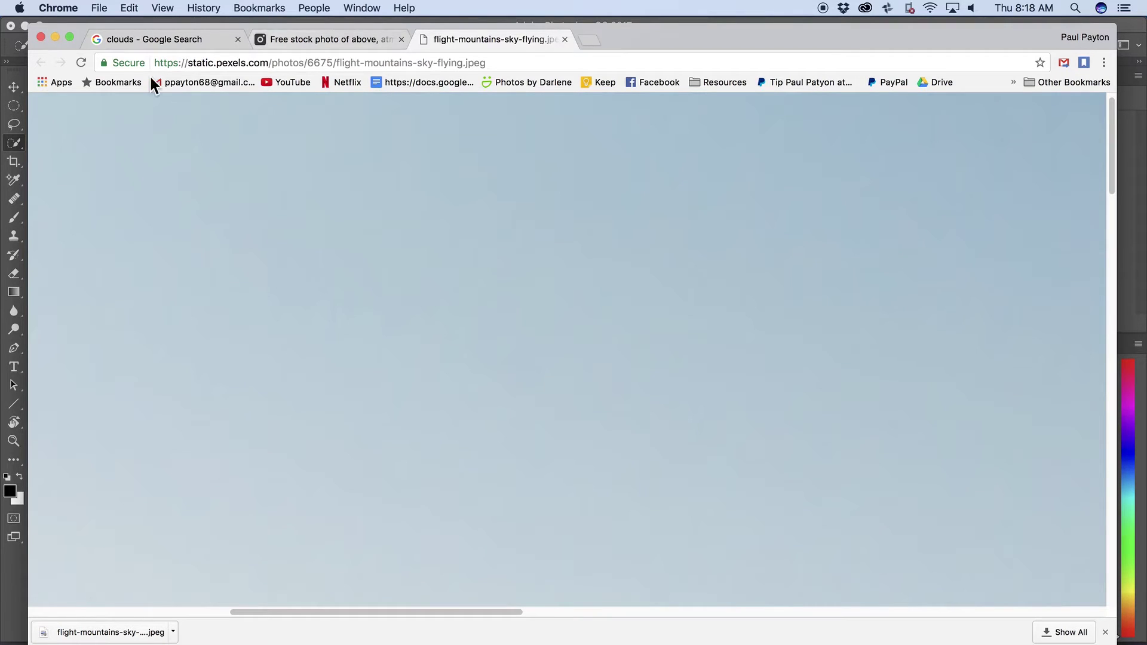
pyautogui.click(564, 40)
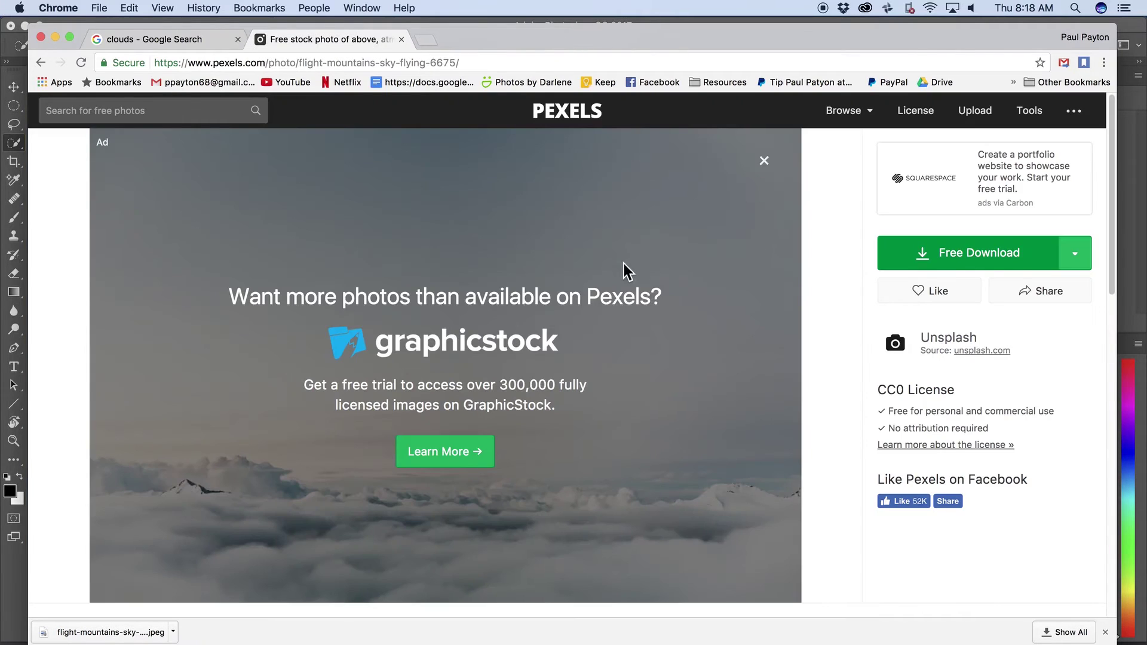
pyautogui.click(764, 161)
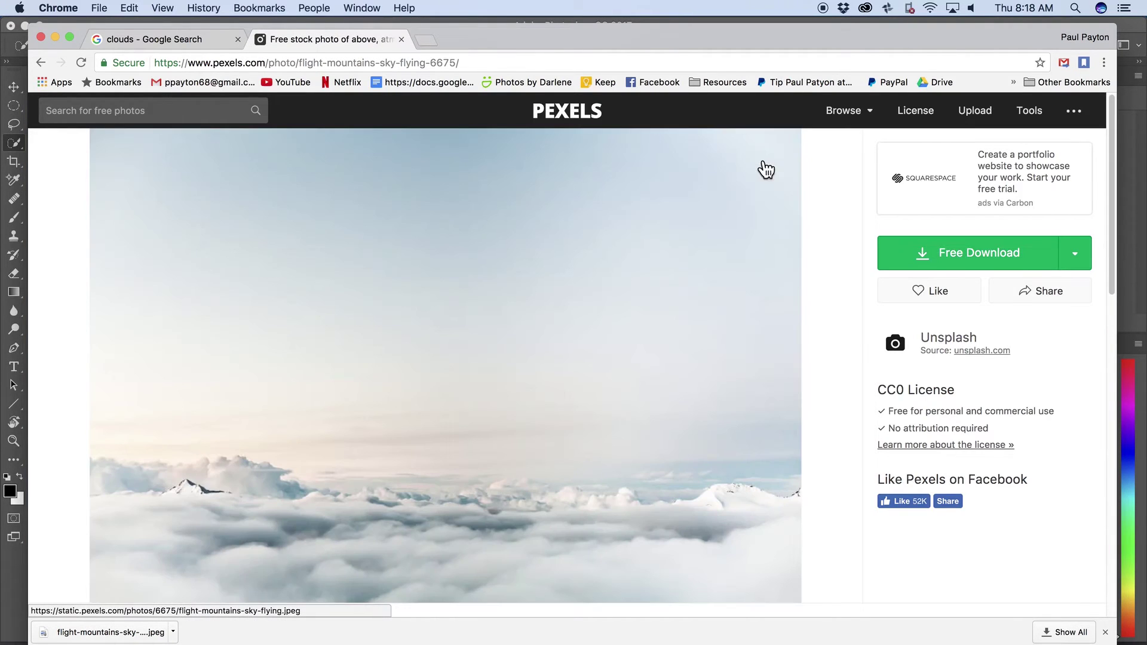
pyautogui.click(40, 62)
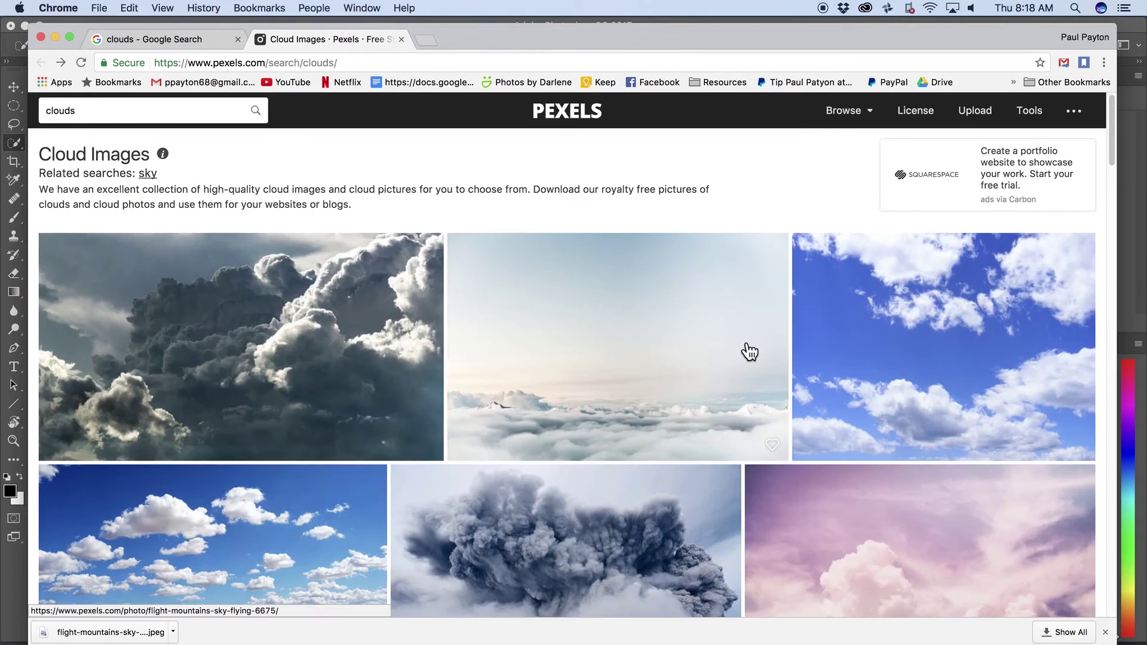
# Scroll the Pexels cloud results, open the stormy blue-sky photo's page, then close the Pexels tab
pyautogui.scroll(-1, 750, 353)
pyautogui.scroll(-5, 742, 313)
pyautogui.scroll(-10, 741, 314)
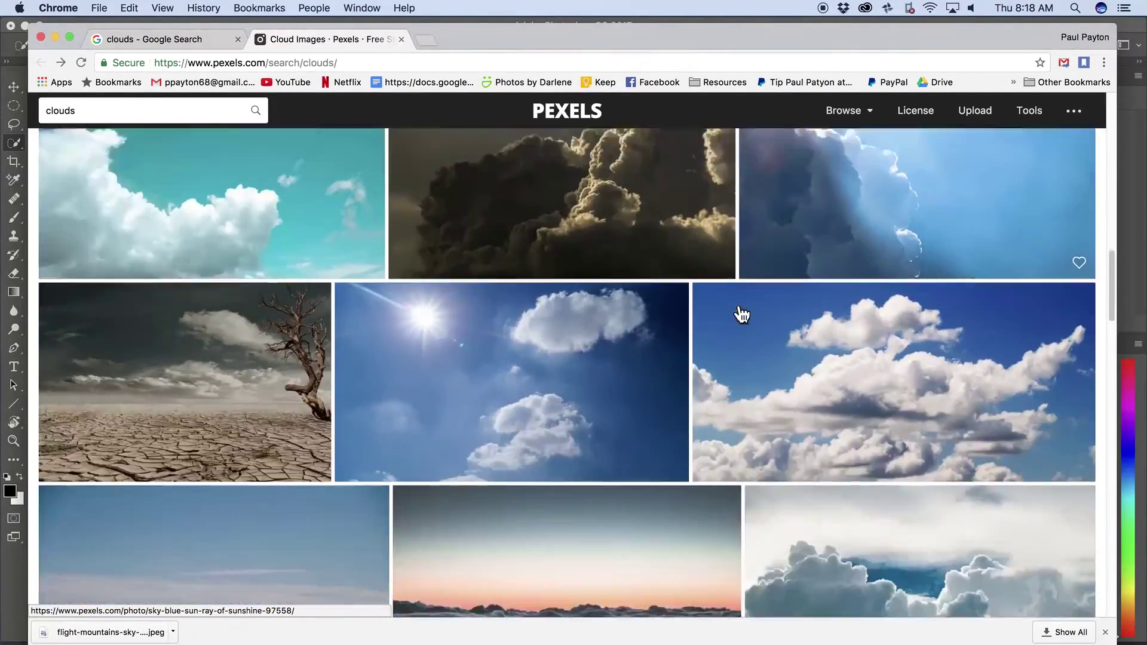
pyautogui.scroll(-3, 742, 313)
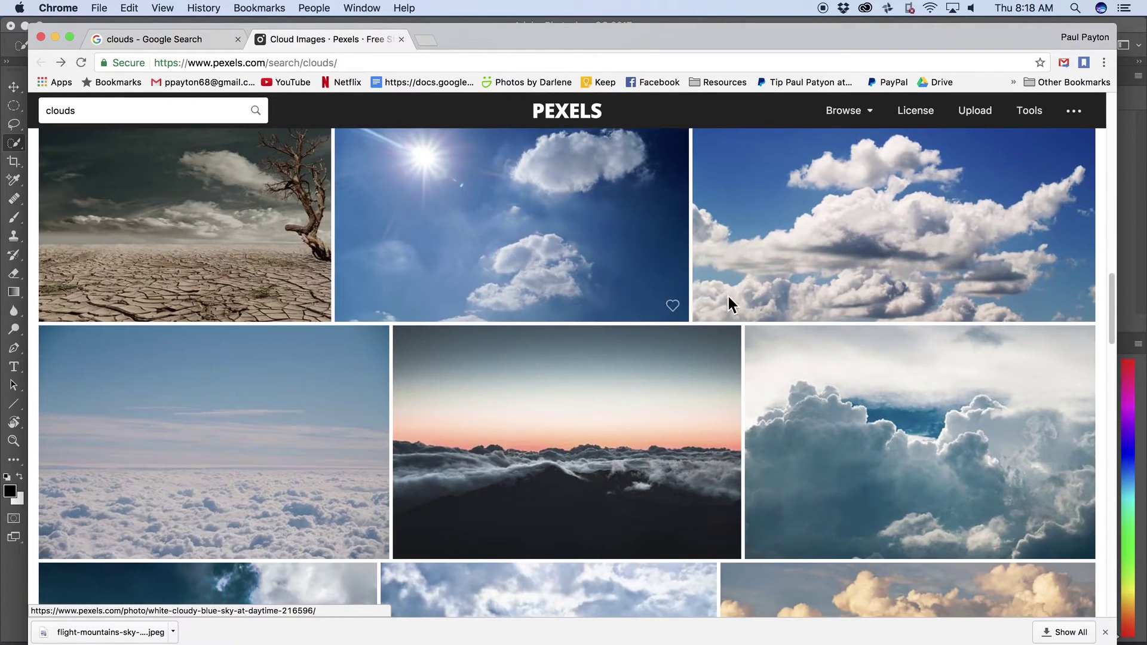
pyautogui.scroll(-12, 744, 297)
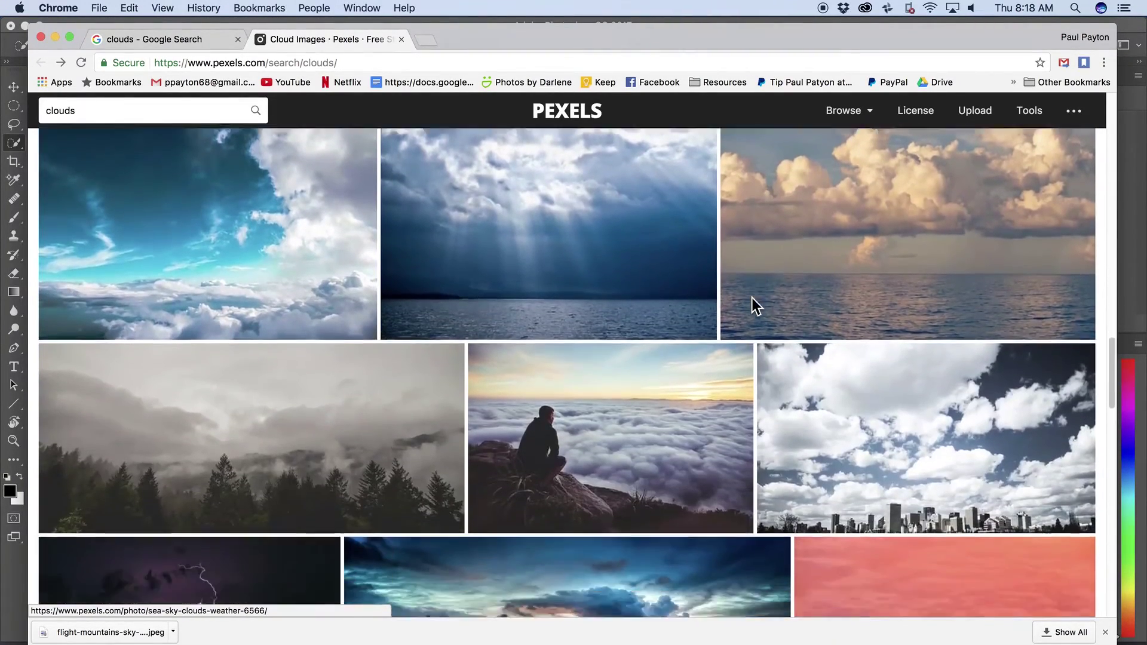
pyautogui.scroll(-20, 750, 295)
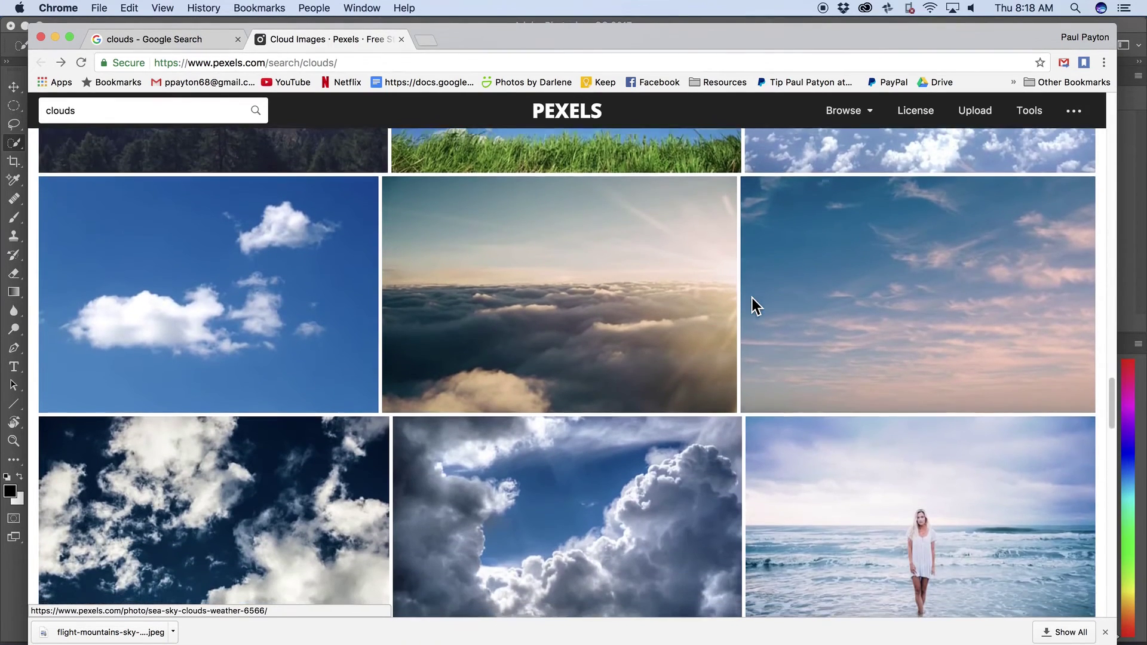
pyautogui.scroll(-6, 751, 297)
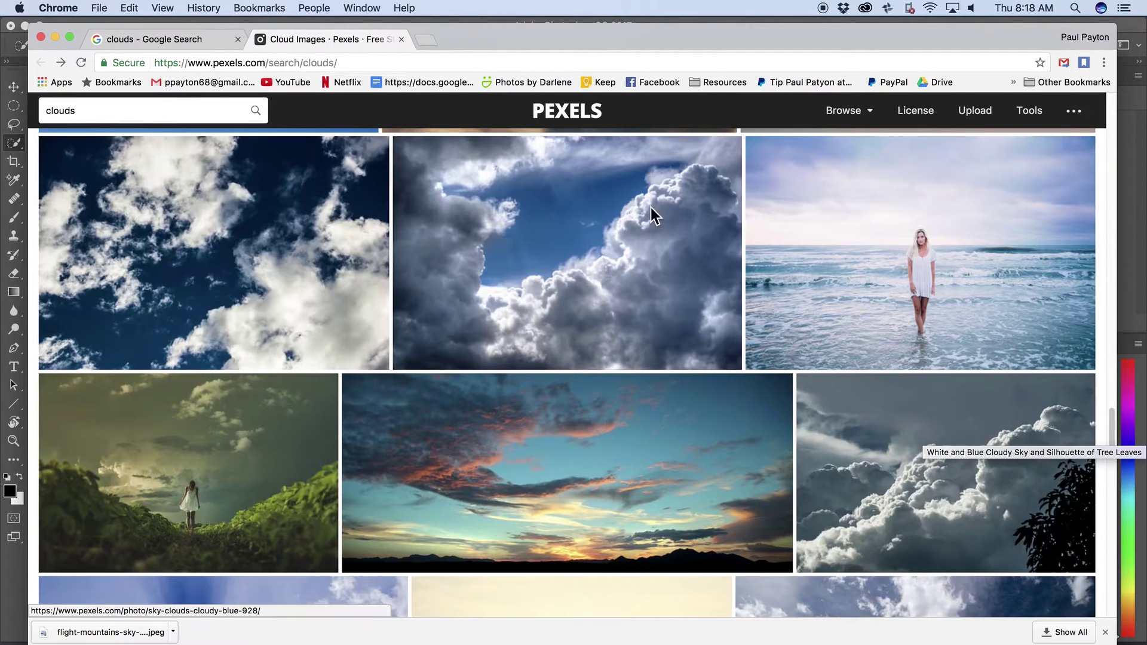
pyautogui.click(605, 210)
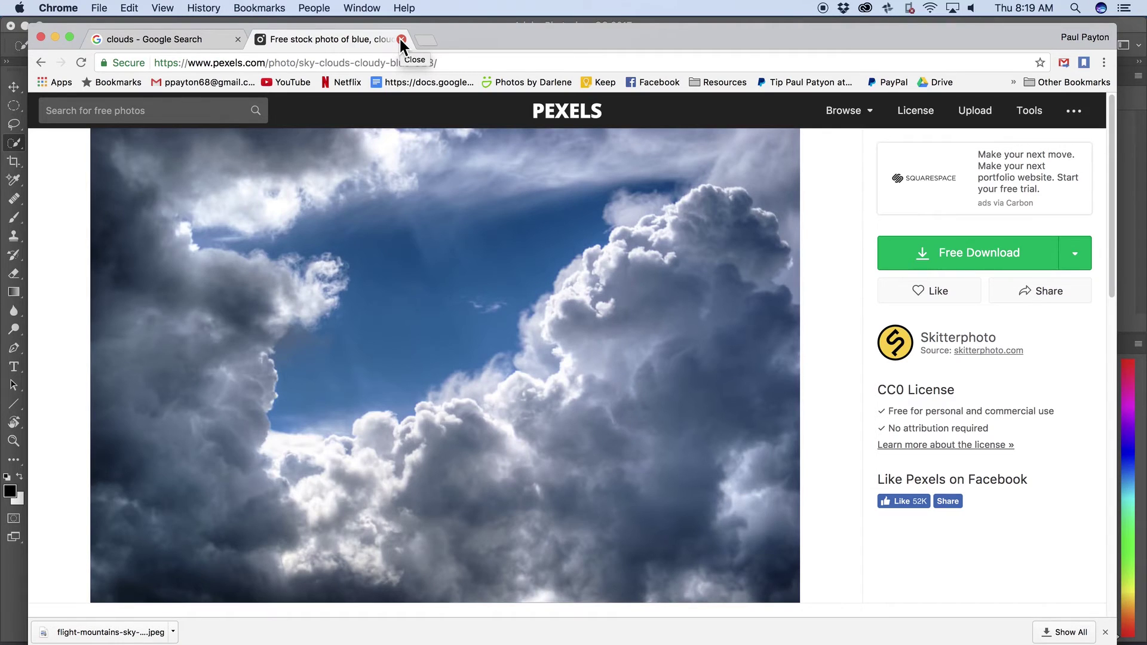
pyautogui.click(401, 39)
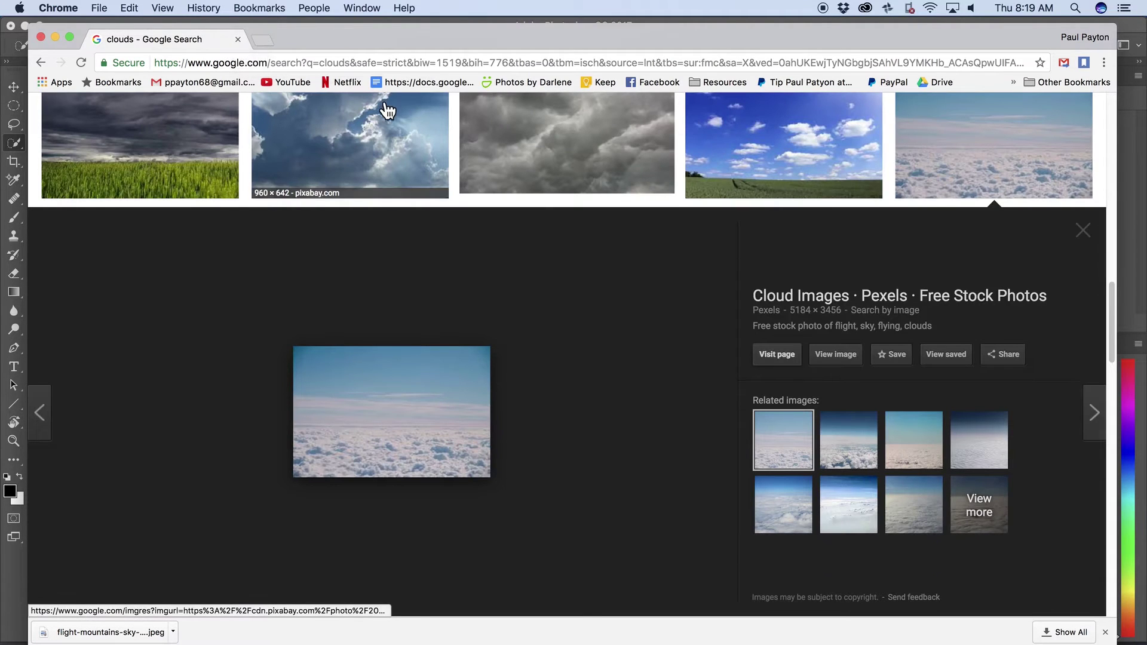
# Merge the Wikipedia castle page into Chrome, check its public-domain licence, then bring PixelSquid forward
pyautogui.scroll(1, 387, 110)
pyautogui.scroll(10, 387, 111)
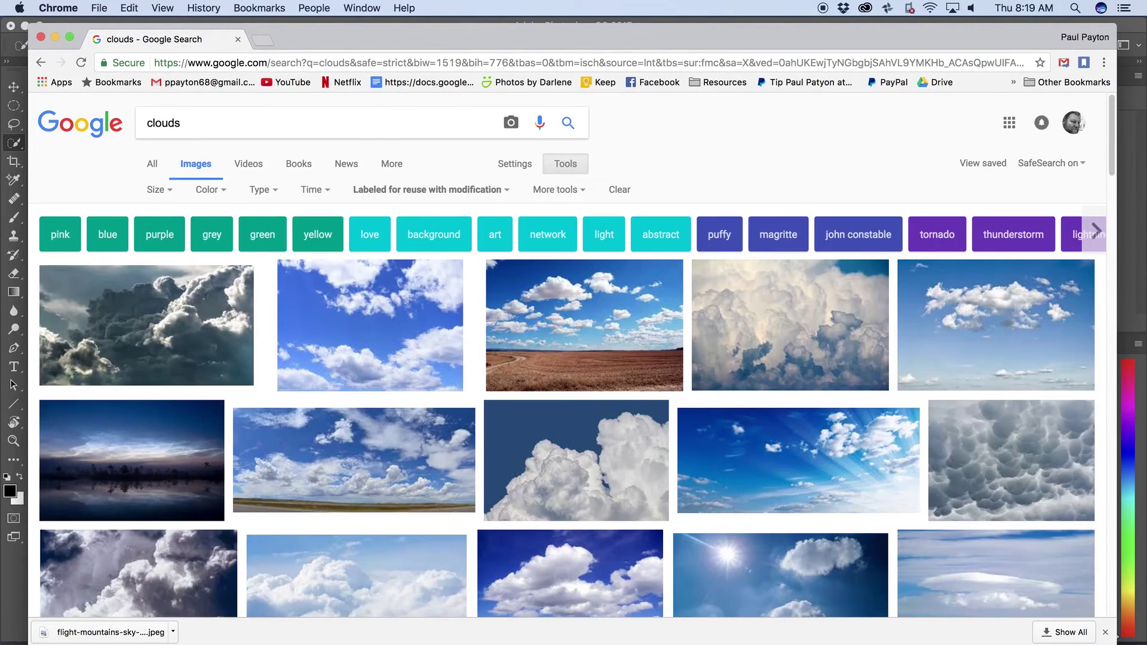
pyautogui.moveTo(1091, 26); pyautogui.dragTo(181, 30)
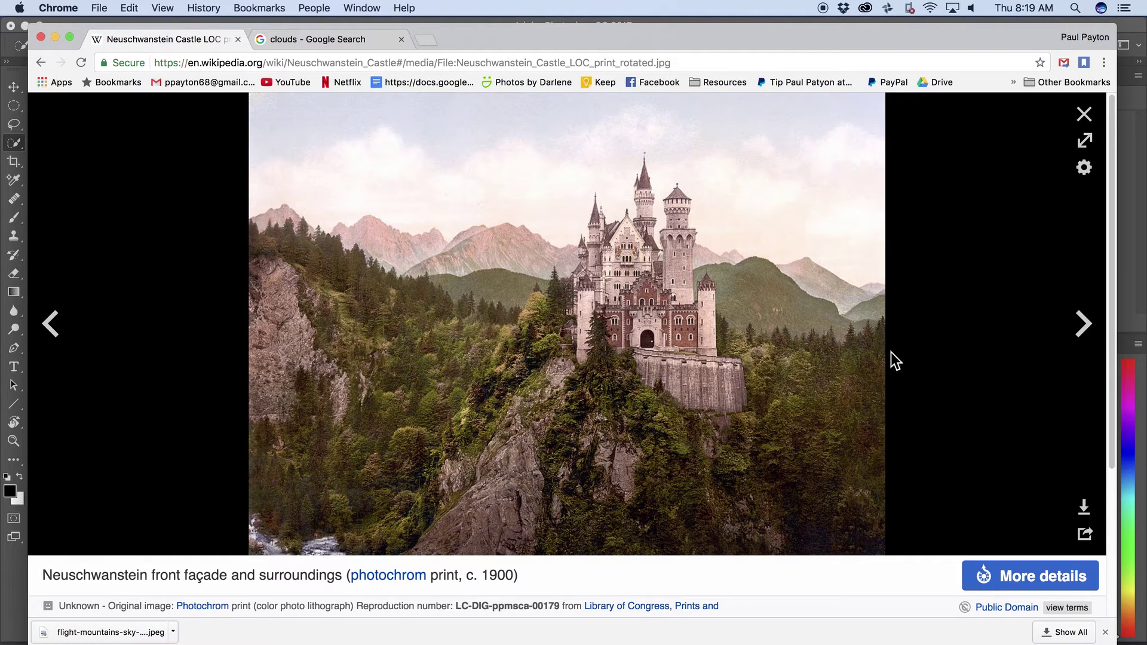
pyautogui.scroll(-3, 293, 536)
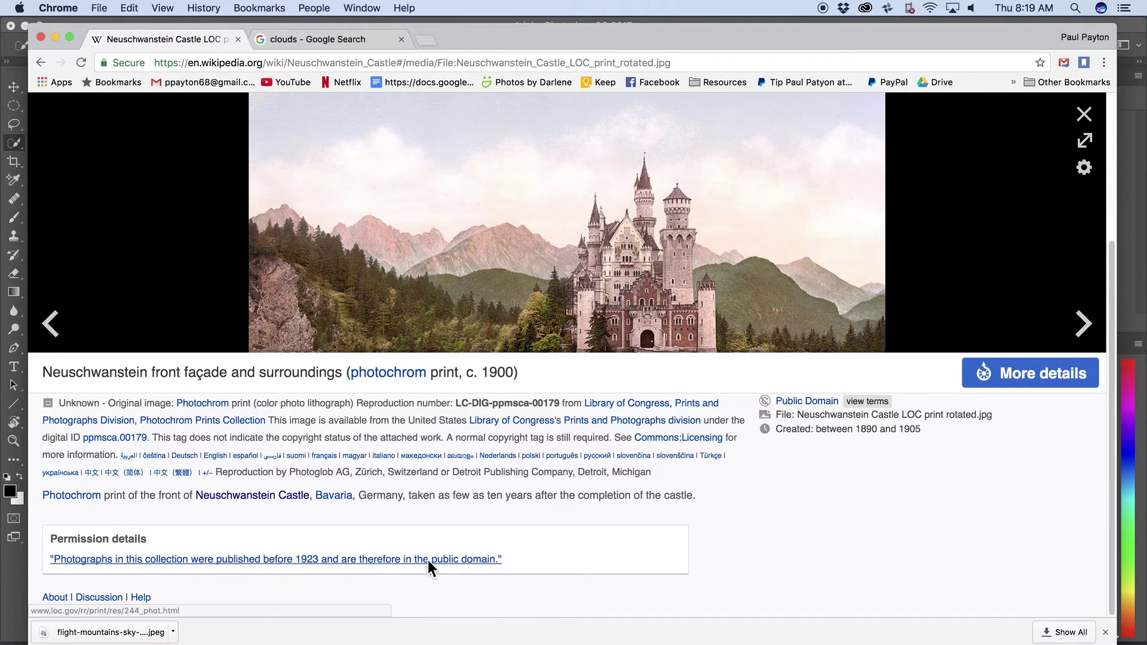
pyautogui.scroll(3, 731, 494)
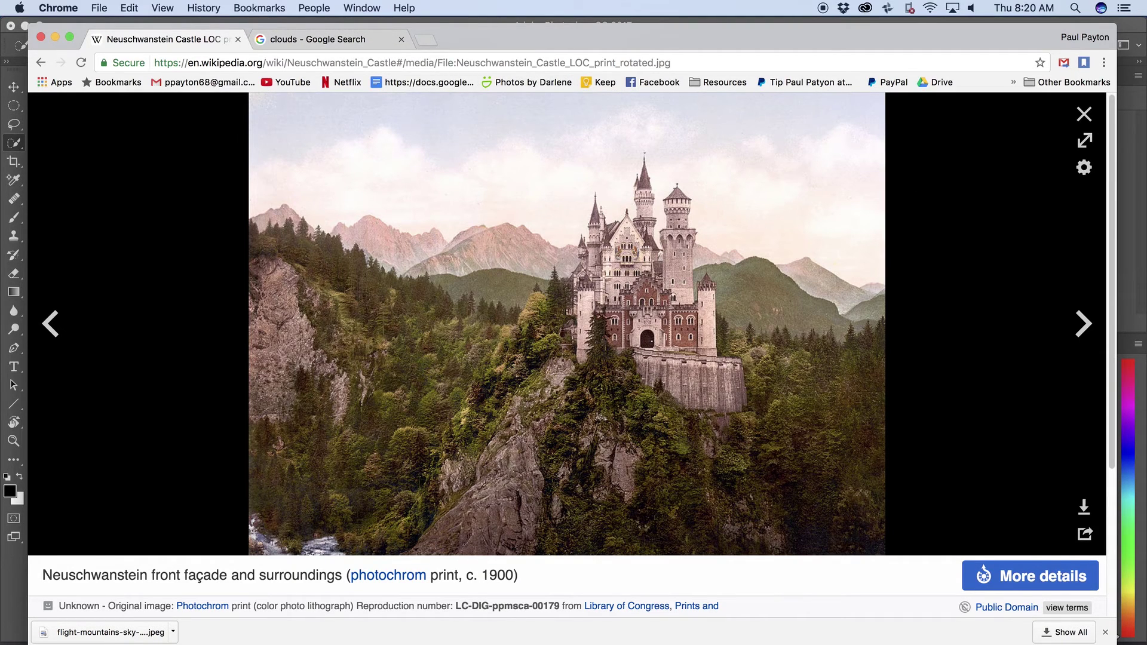
pyautogui.press('super+grave')
pyautogui.moveTo(1004, 72); pyautogui.dragTo(336, 19)
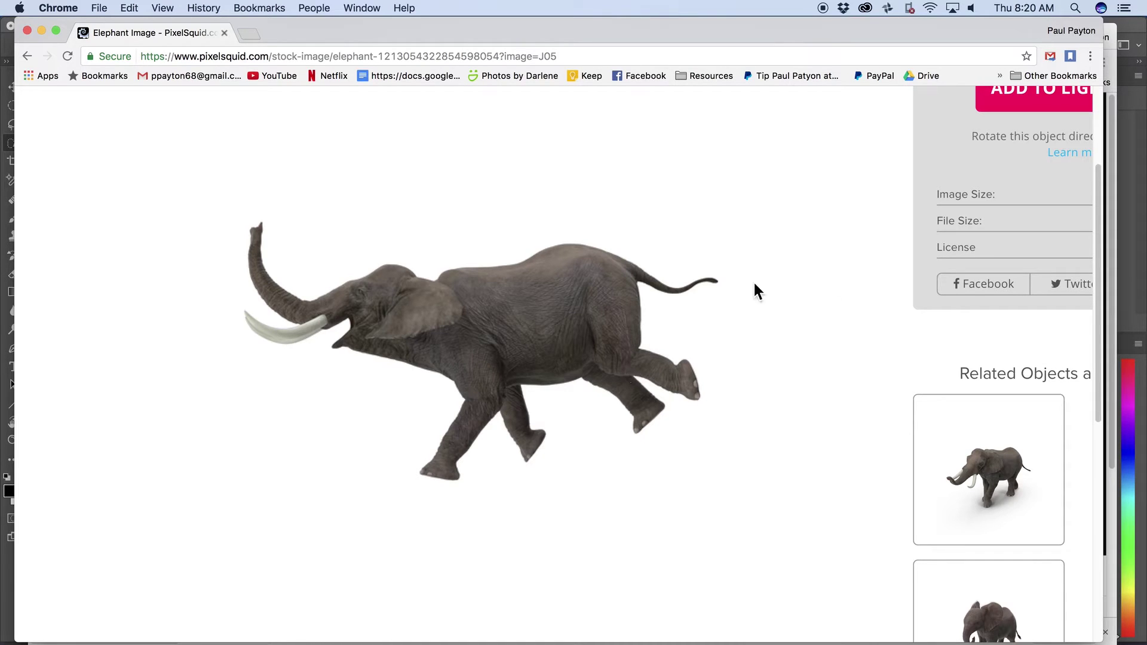
# Rotate the PixelSquid elephant through front, low side and trunk-raised running views, then return to Photoshop
pyautogui.hscroll(2, 1097, 327)
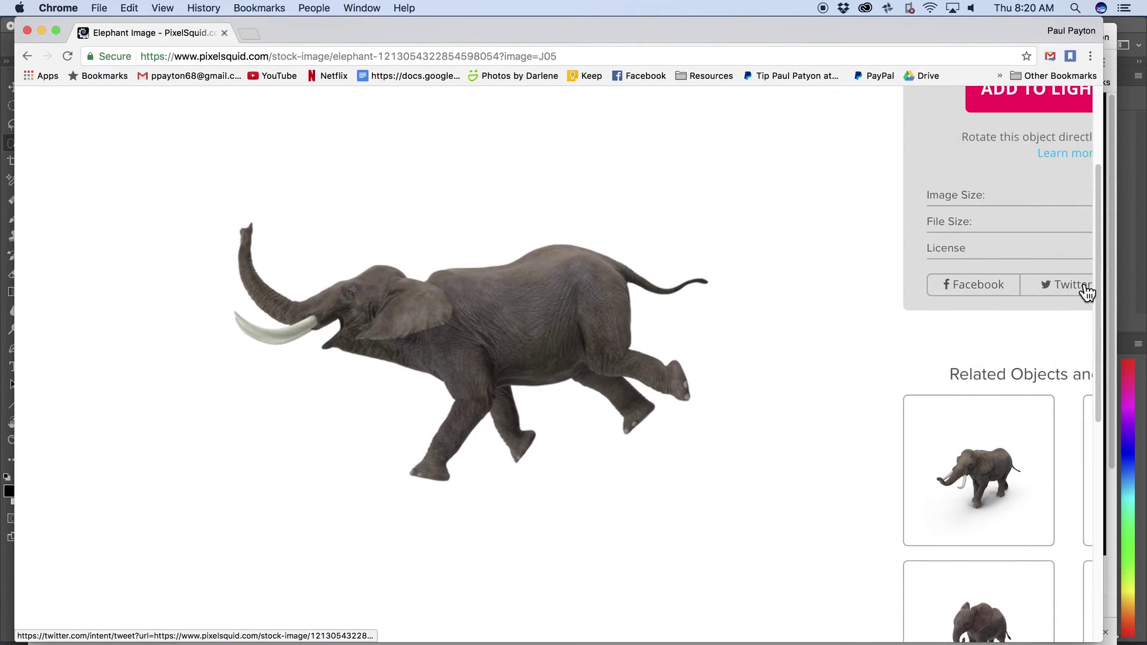
pyautogui.hscroll(5, 1086, 292)
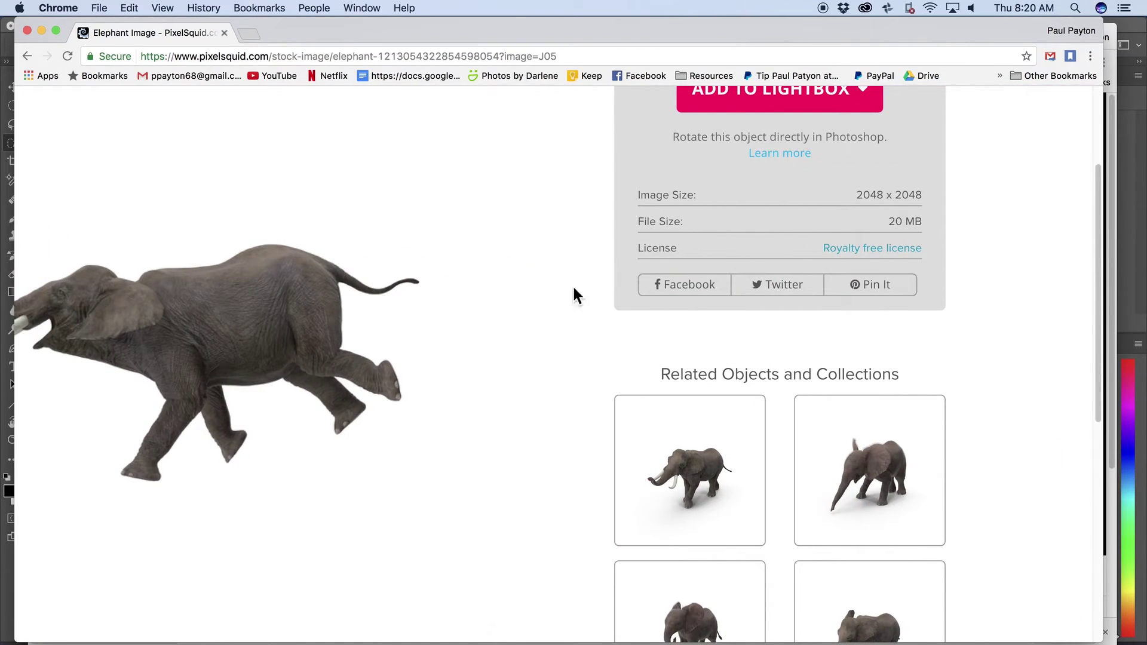
pyautogui.hscroll(-5, 394, 338)
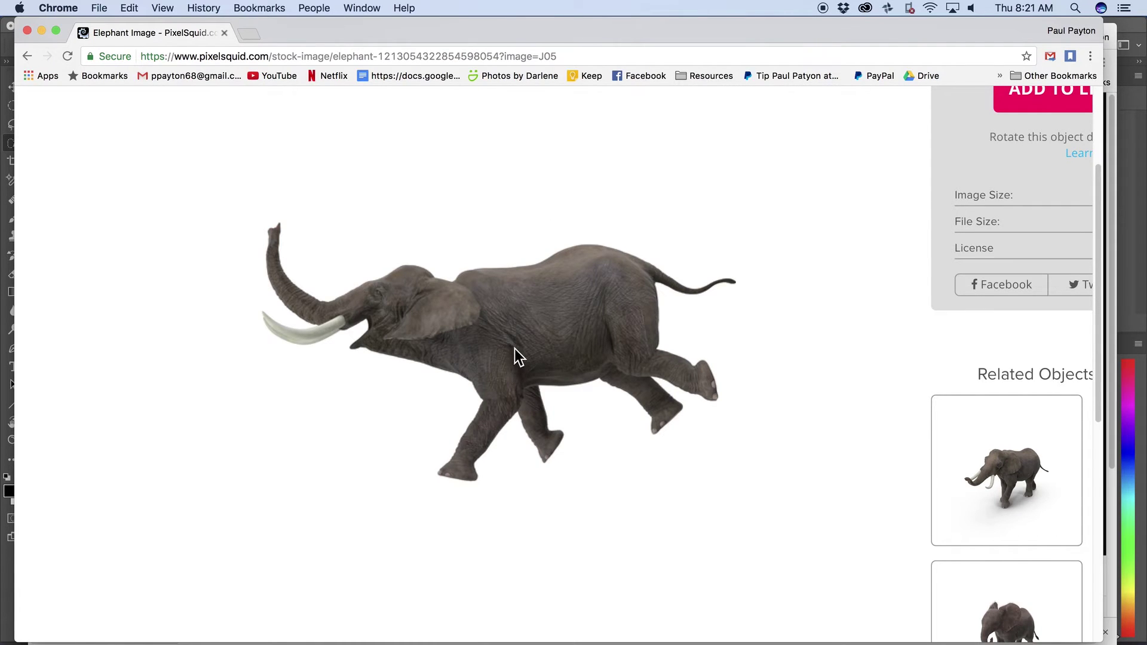
pyautogui.moveTo(517, 356); pyautogui.dragTo(518, 401)
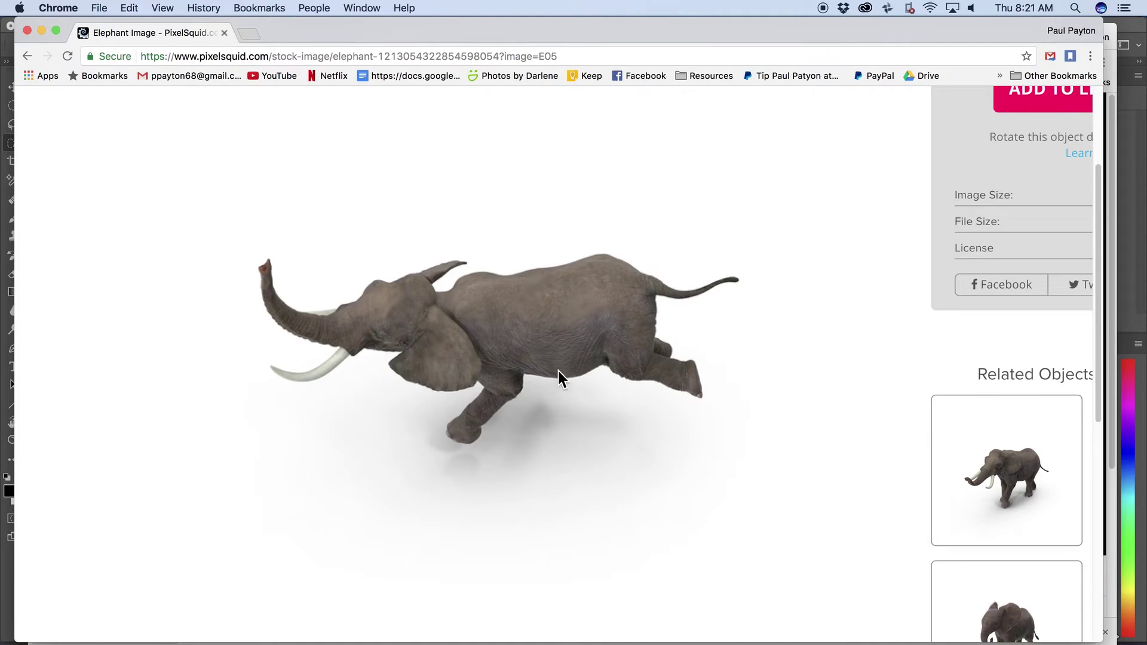
pyautogui.moveTo(557, 371); pyautogui.dragTo(558, 347)
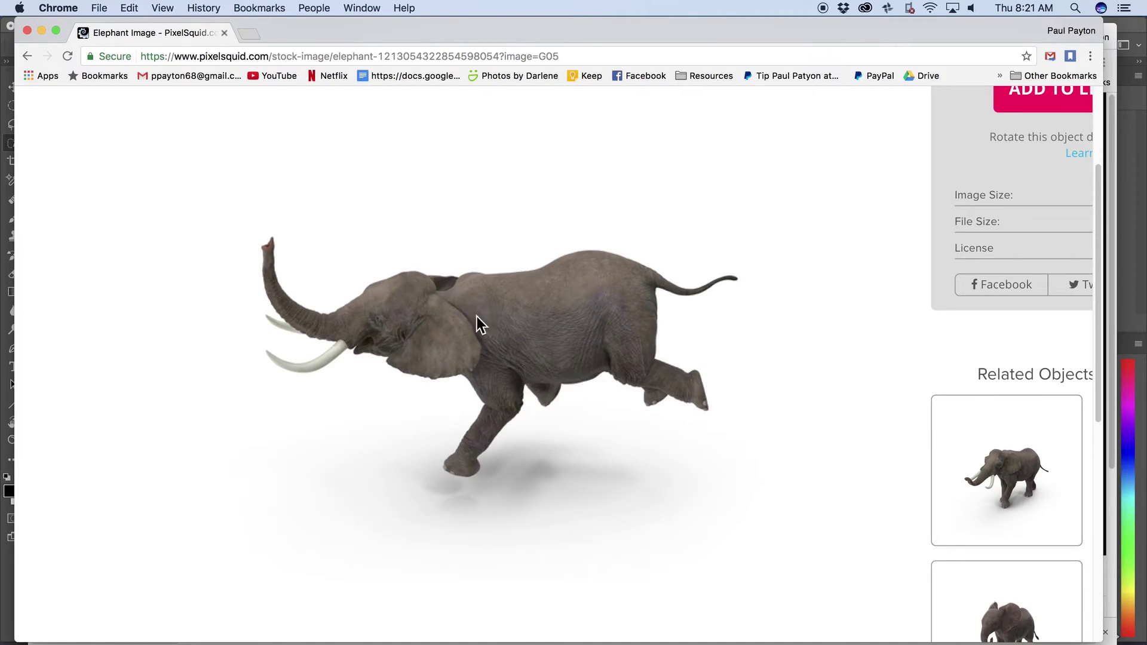
pyautogui.moveTo(555, 349); pyautogui.dragTo(522, 360)
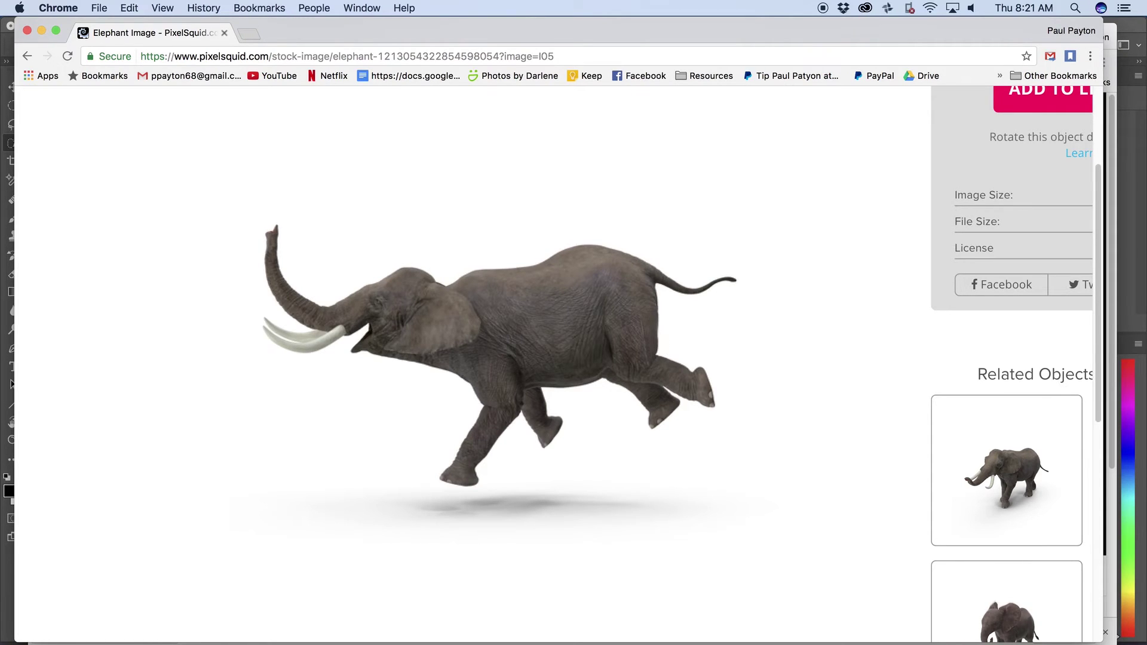
pyautogui.press('super+Tab')
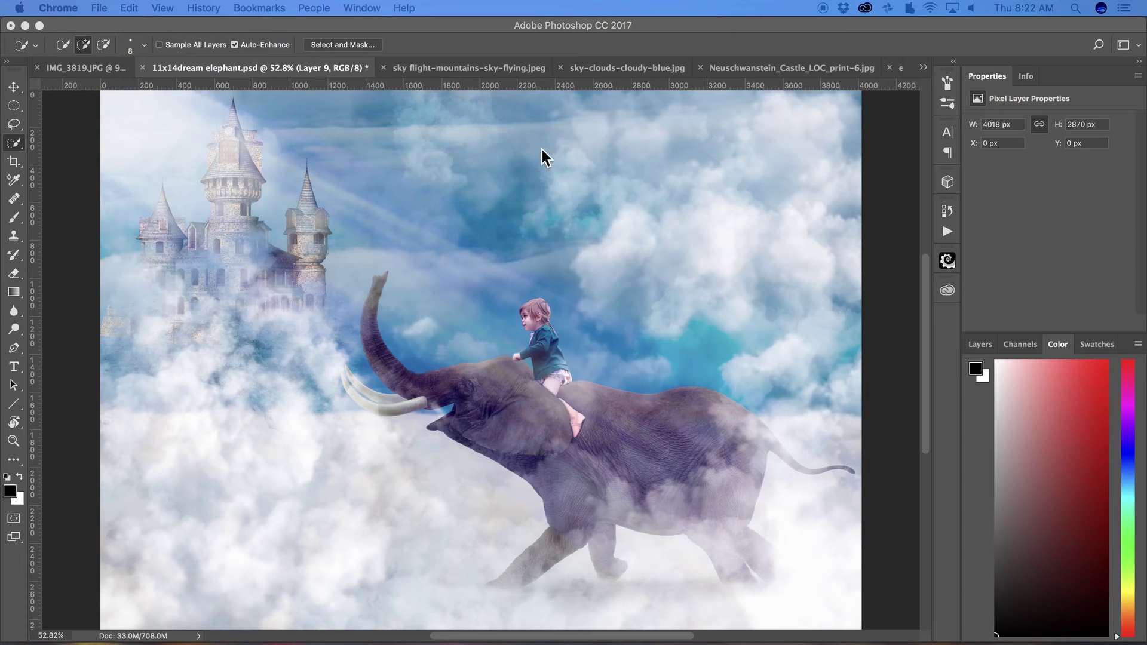
# View the sky flight, sky-clouds, Neuschwanstein and elephant.psd documents, ending on IMG_3819.JPG
pyautogui.click(445, 67)
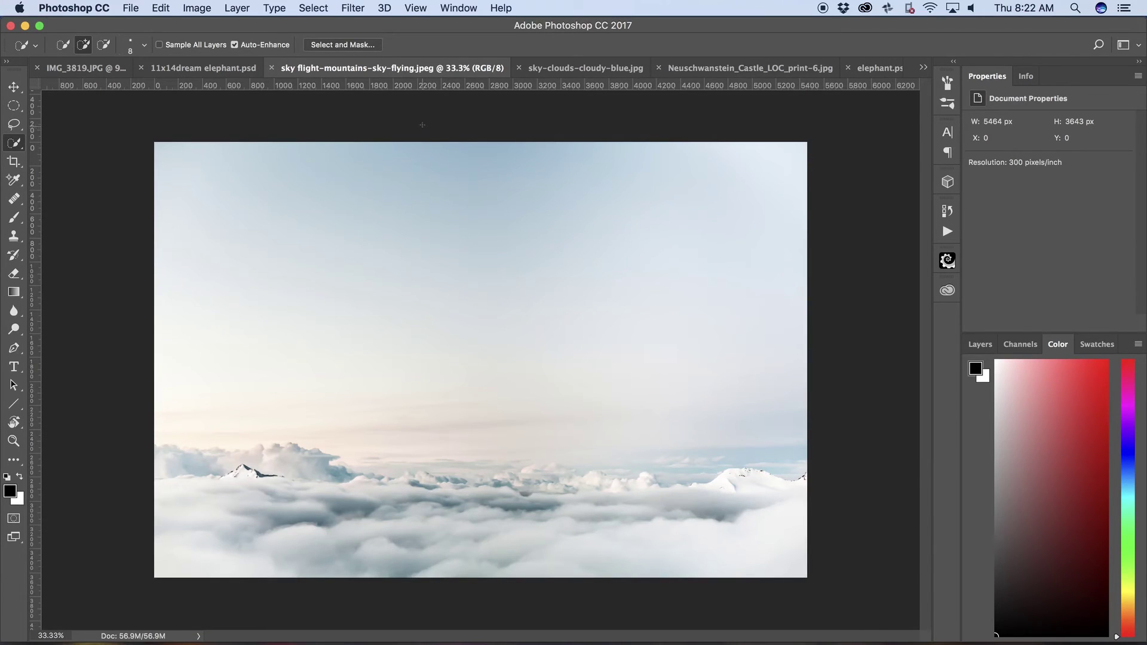
pyautogui.click(577, 66)
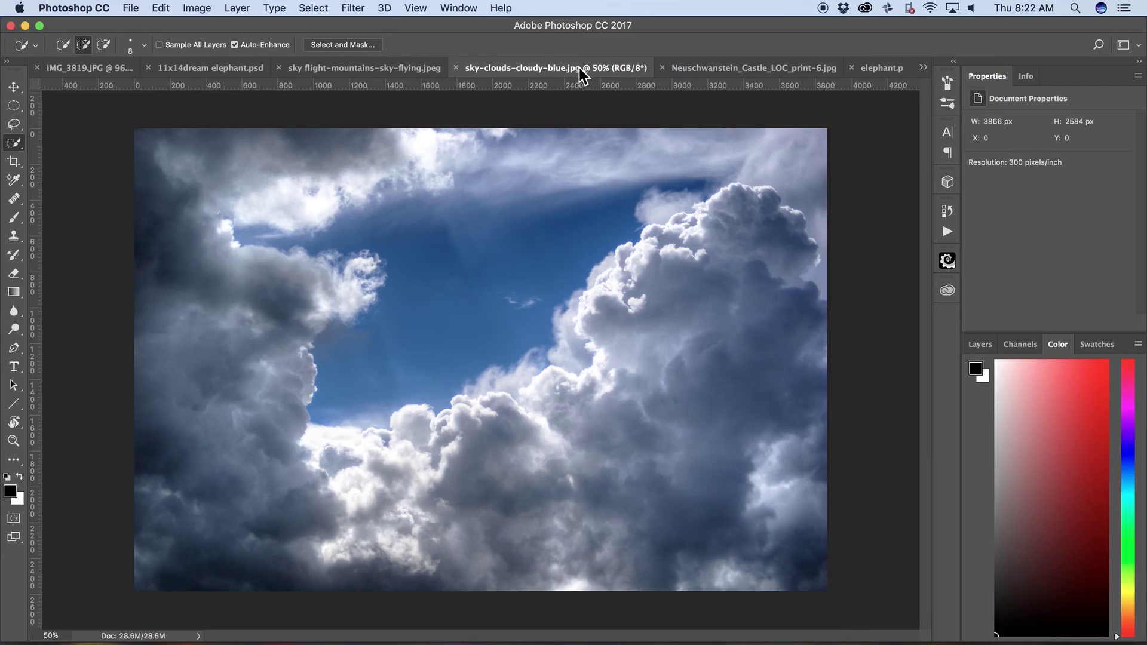
pyautogui.click(719, 68)
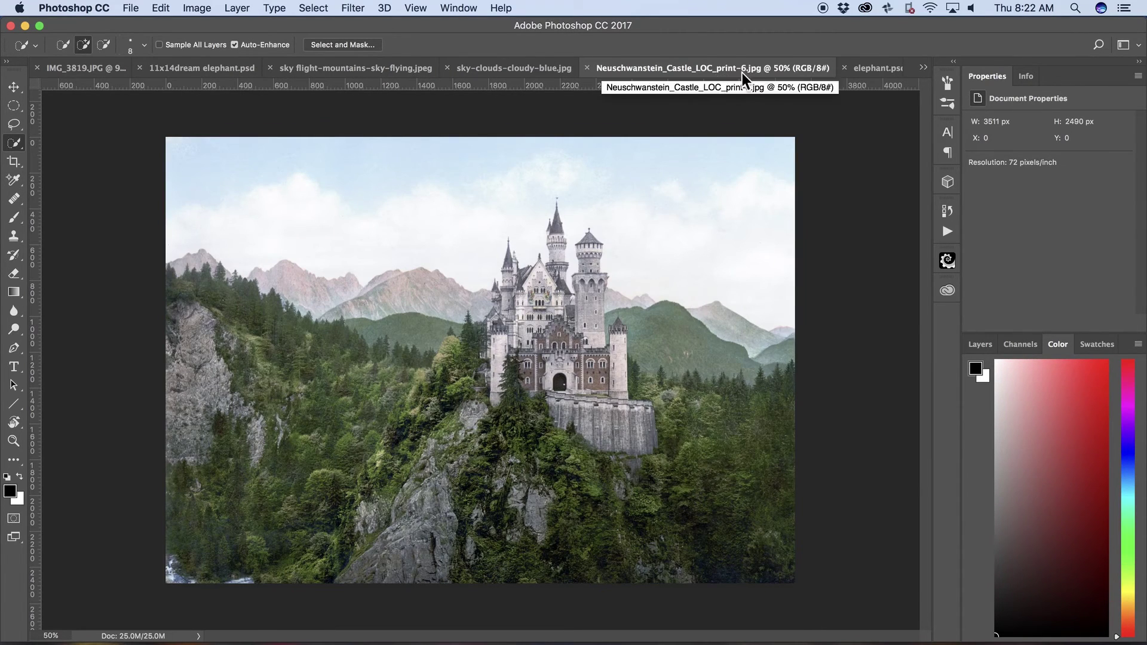
pyautogui.click(865, 68)
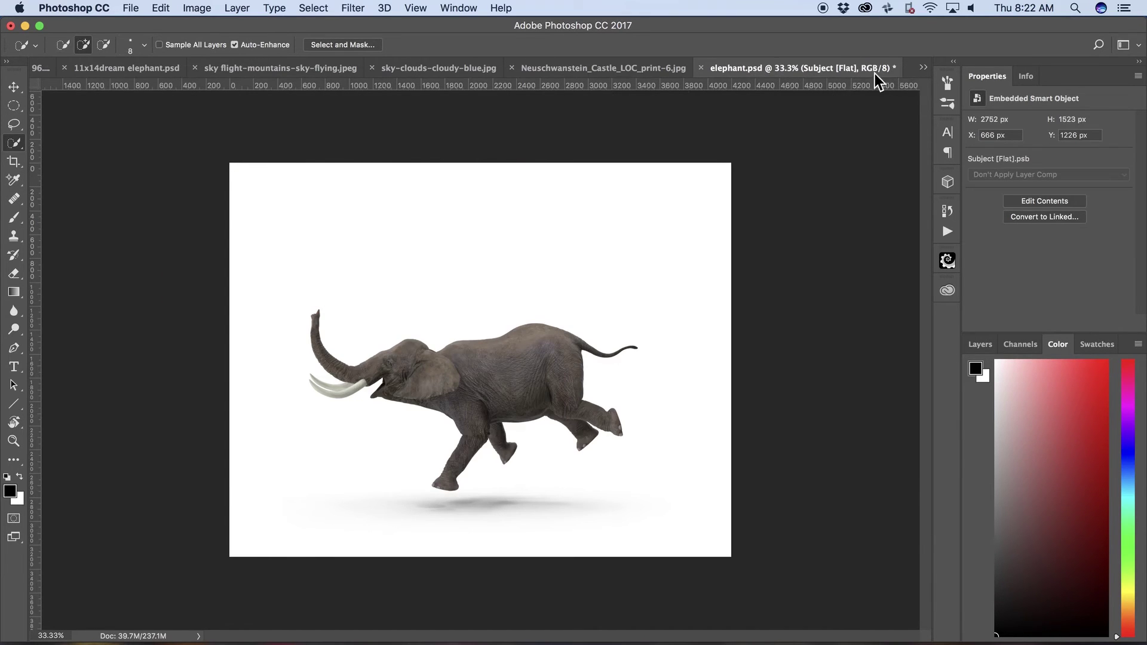
pyautogui.click(41, 69)
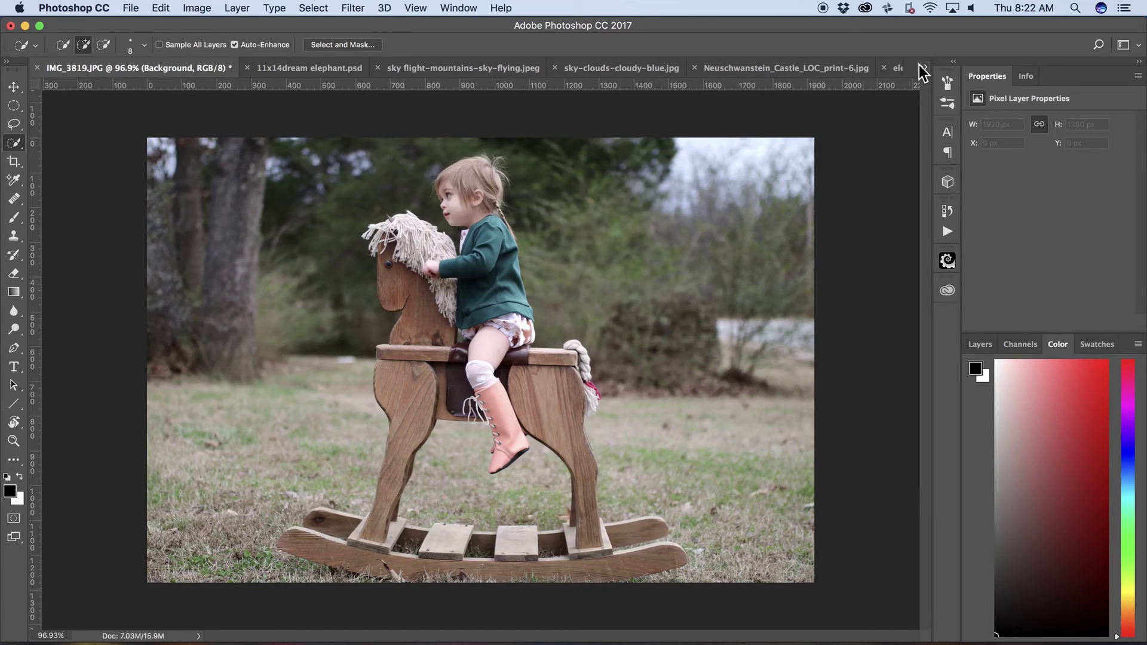
# Pick elephant.psd from the tab-overflow list of open documents
pyautogui.click(921, 68)
pyautogui.click(972, 137)
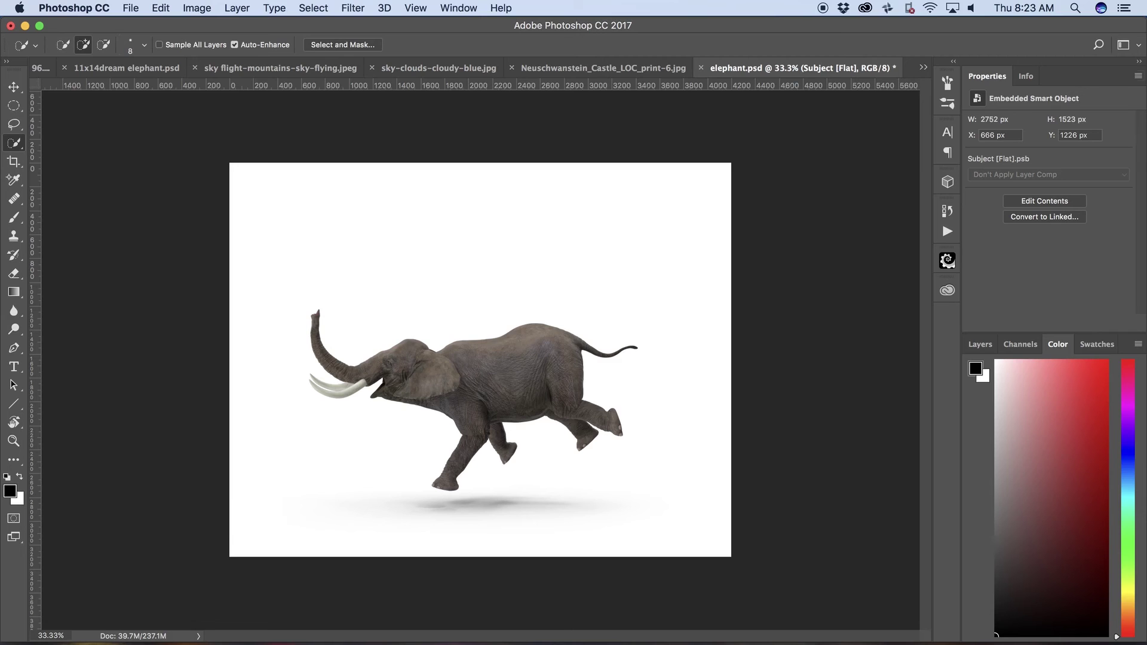
# Show 11x14dream elephant.psd, then switch back to the IMG_3819.JPG rocking-horse photo
pyautogui.click(153, 68)
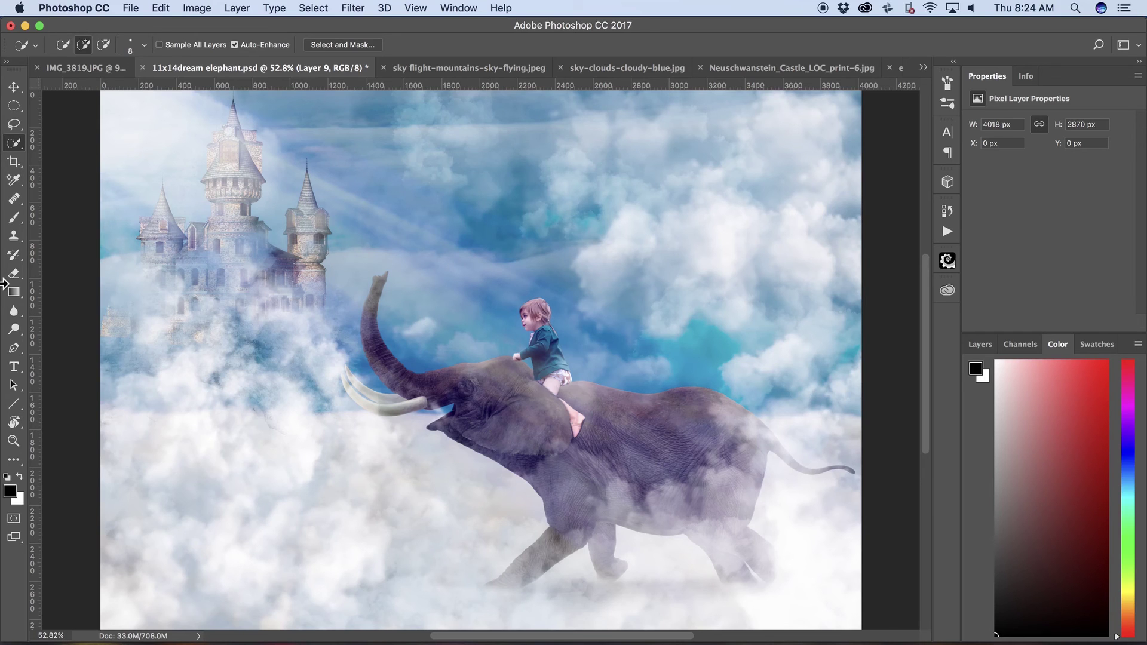
pyautogui.click(96, 71)
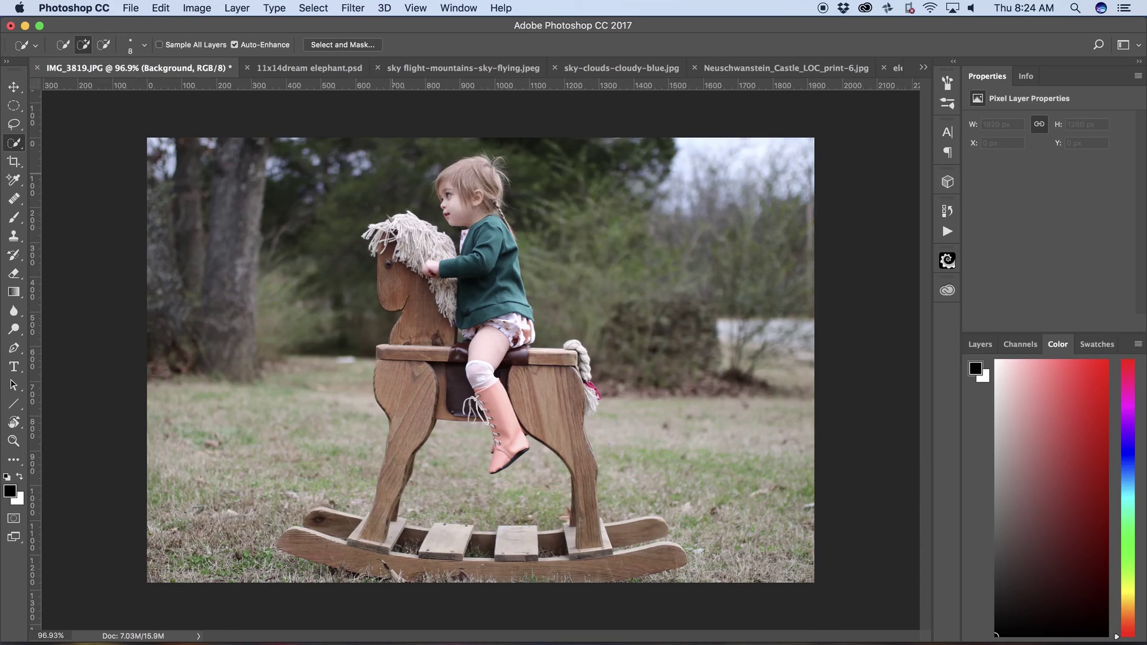
# Switch to the 11x14dream elephant.psd document tab
pyautogui.click(341, 71)
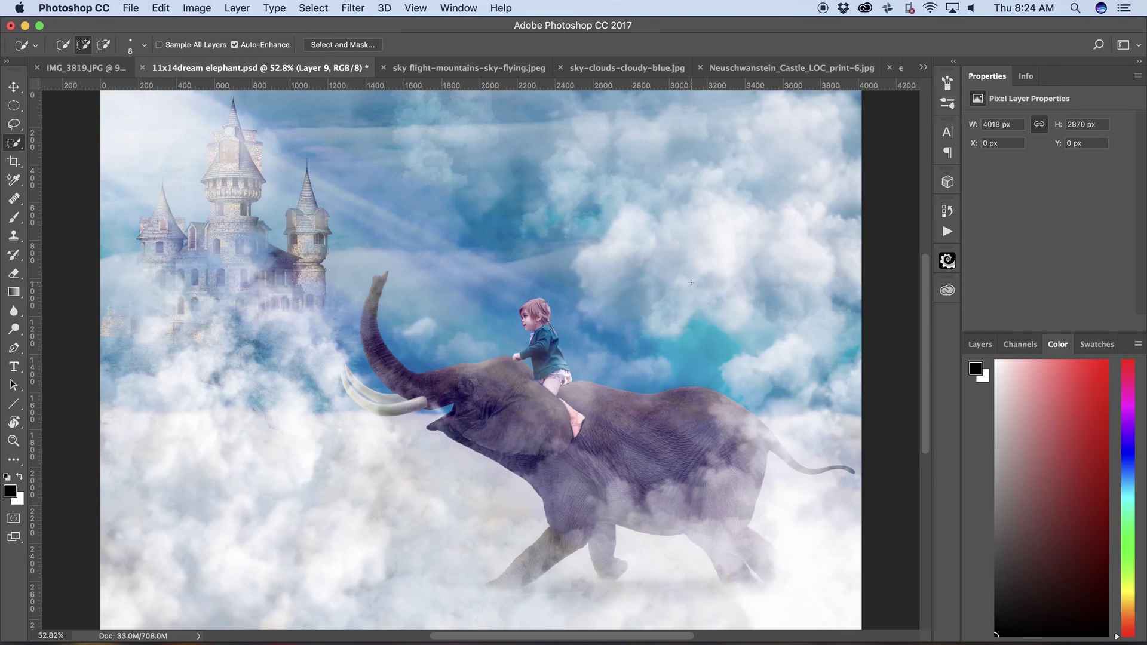